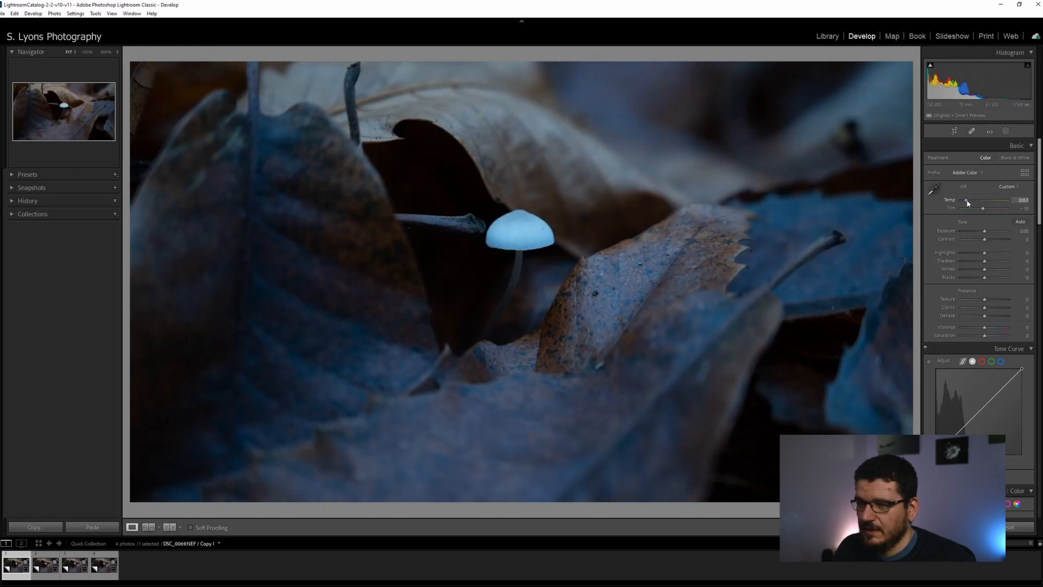
Step: Cool the white balance temperature to 2614 and set the exposure to +1.05
left_click_drag(967, 203, 967, 203)
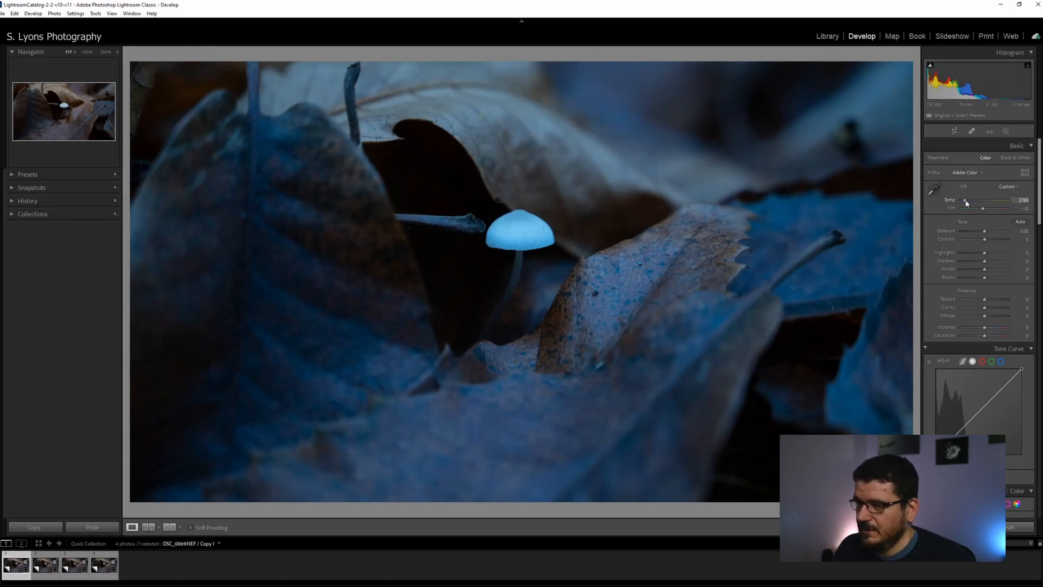
left_click_drag(966, 203, 965, 203)
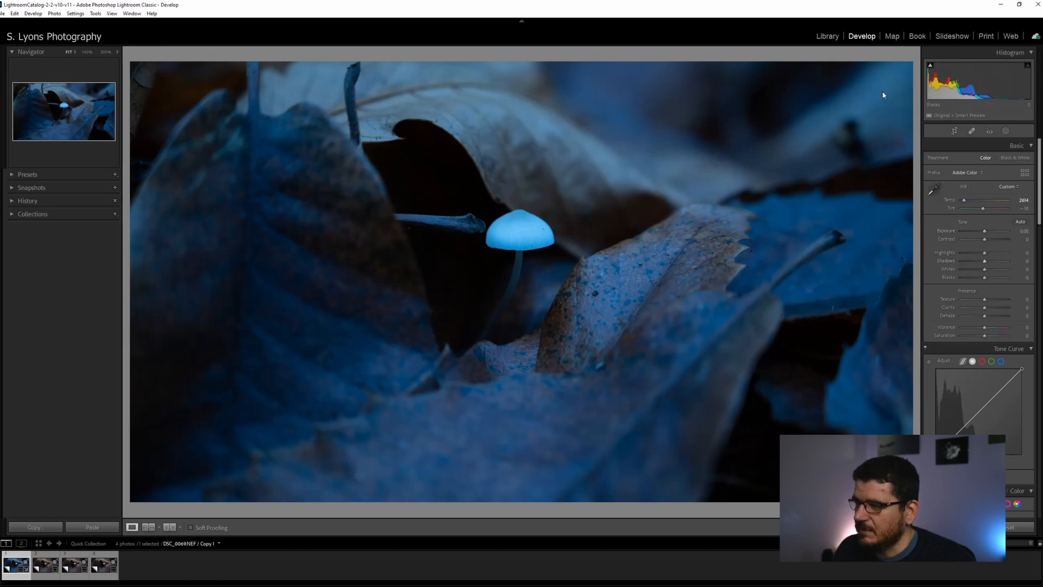
left_click_drag(984, 231, 994, 237)
key("ctrl+z")
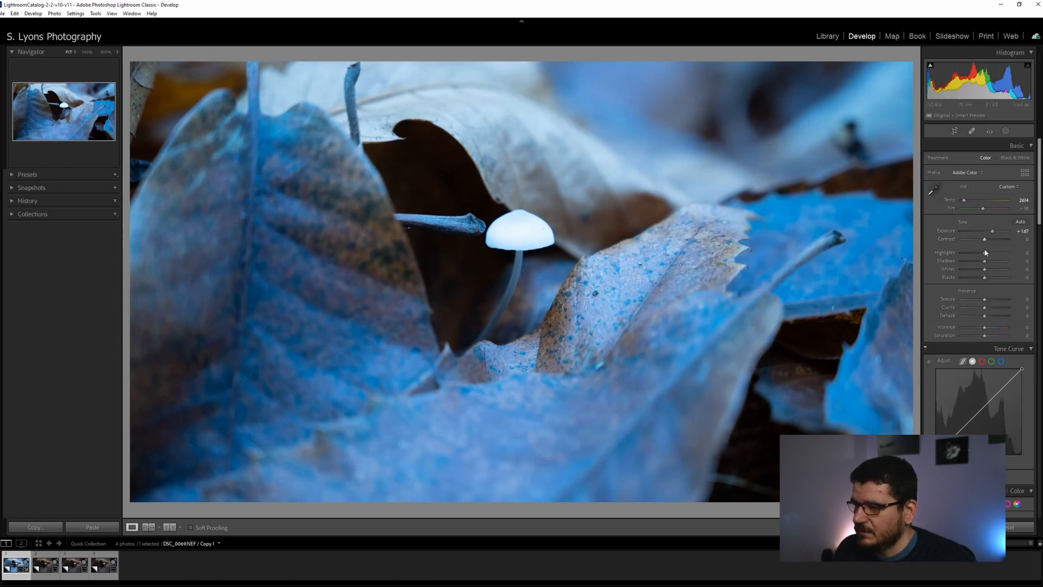
Step: Set the tone adjustments to Highlights -49, Shadows -75 and Whites +49
mouse_move(985, 253)
left_mouse_down()
mouse_move(970, 255)
mouse_move(989, 231)
mouse_move(976, 253)
left_mouse_up()
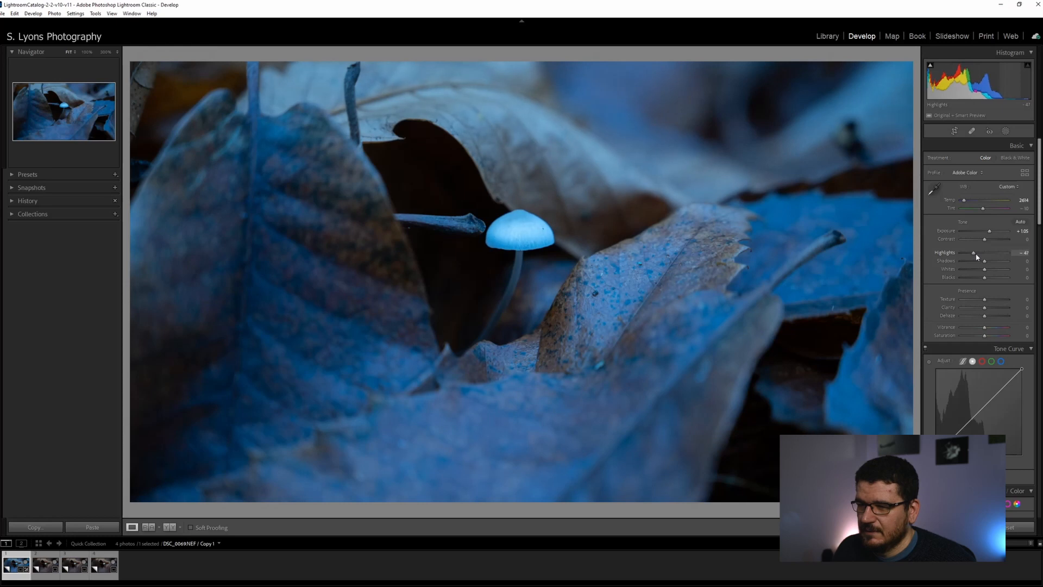
left_click_drag(984, 262, 970, 264)
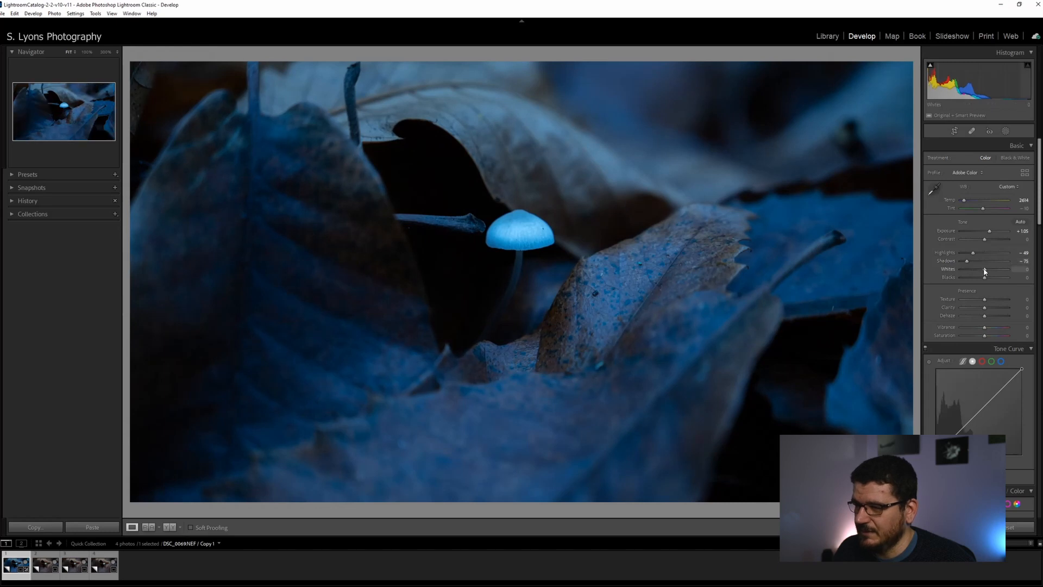
left_click_drag(984, 269, 997, 277)
Step: Remove the dark speck on the mushroom cap with the spot removal tool in Clone mode
left_click(554, 235)
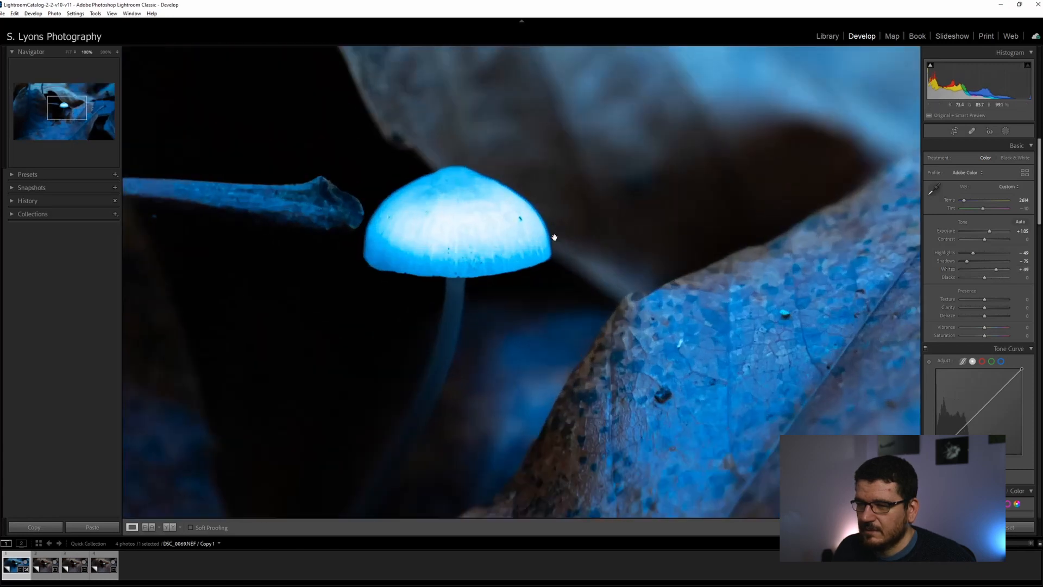
left_click_drag(550, 332, 575, 351)
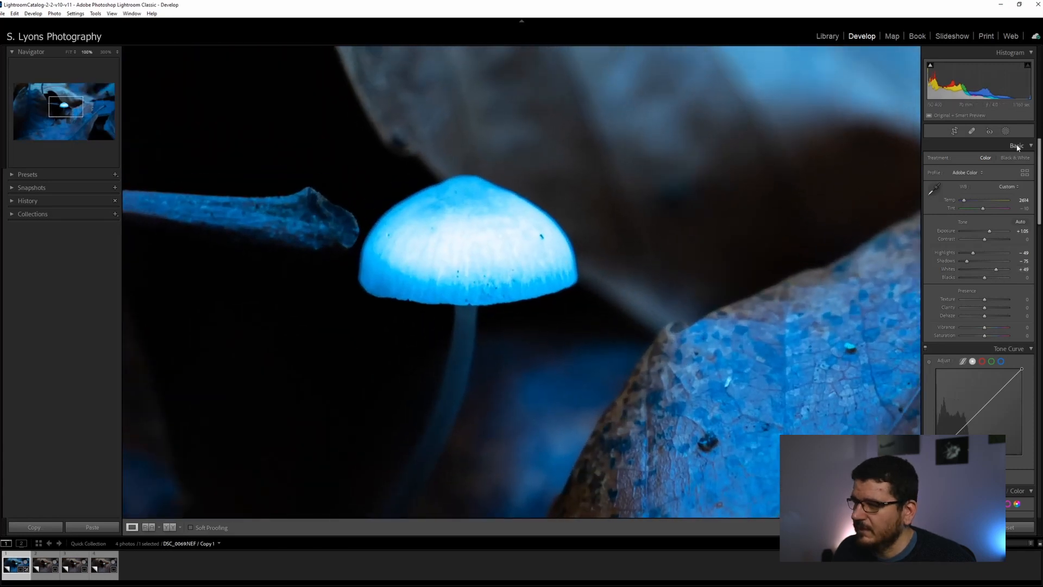
left_click(971, 132)
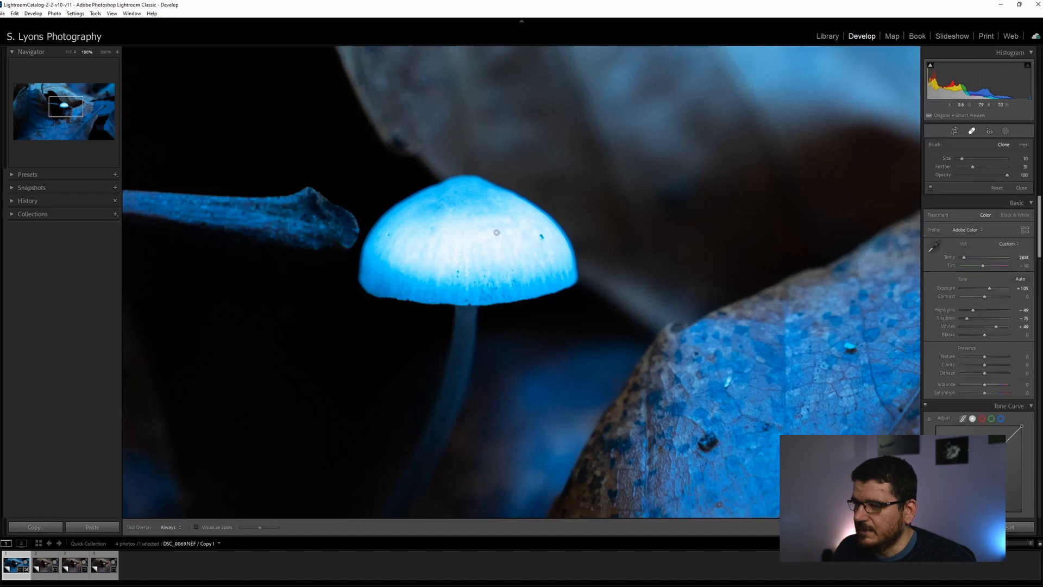
left_click(541, 235)
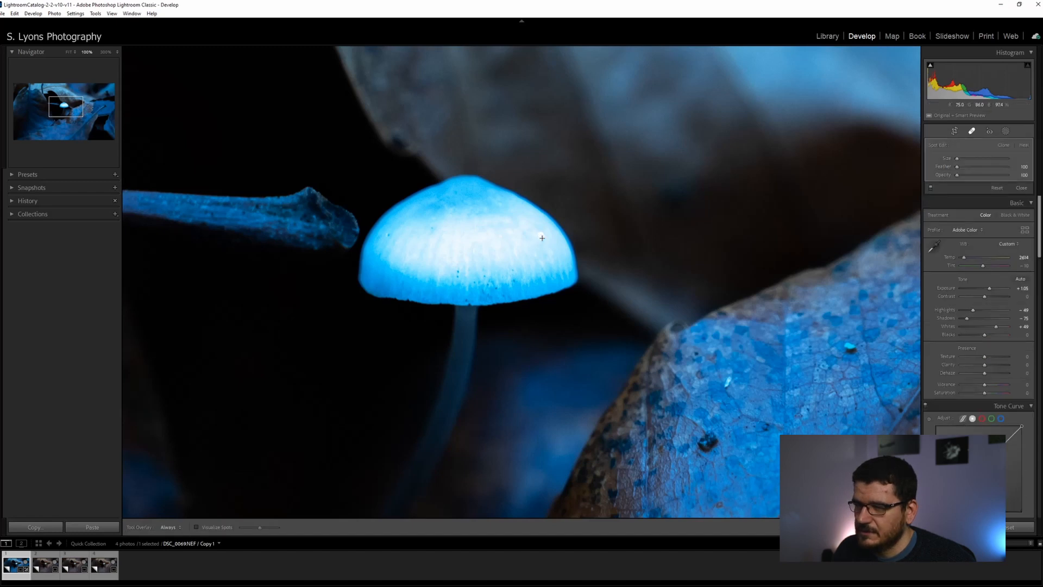
left_click(972, 132)
left_click(627, 395)
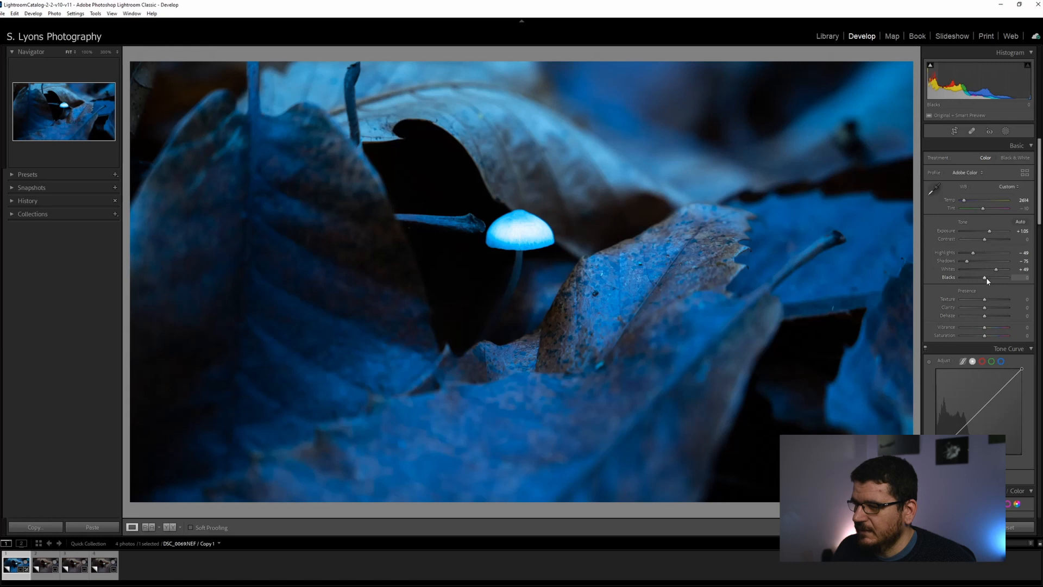
Step: Set Blacks to -19, Clarity to -49, Dehaze to +14 and Vibrance to +23
left_click_drag(984, 278, 979, 282)
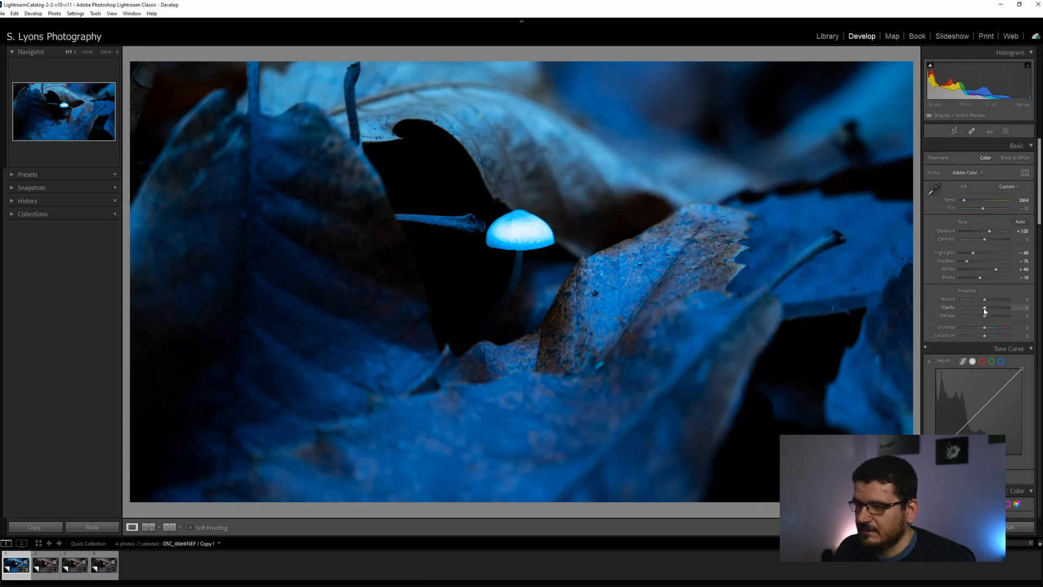
mouse_move(979, 311)
left_mouse_down()
mouse_move(993, 314)
mouse_move(972, 321)
left_mouse_up()
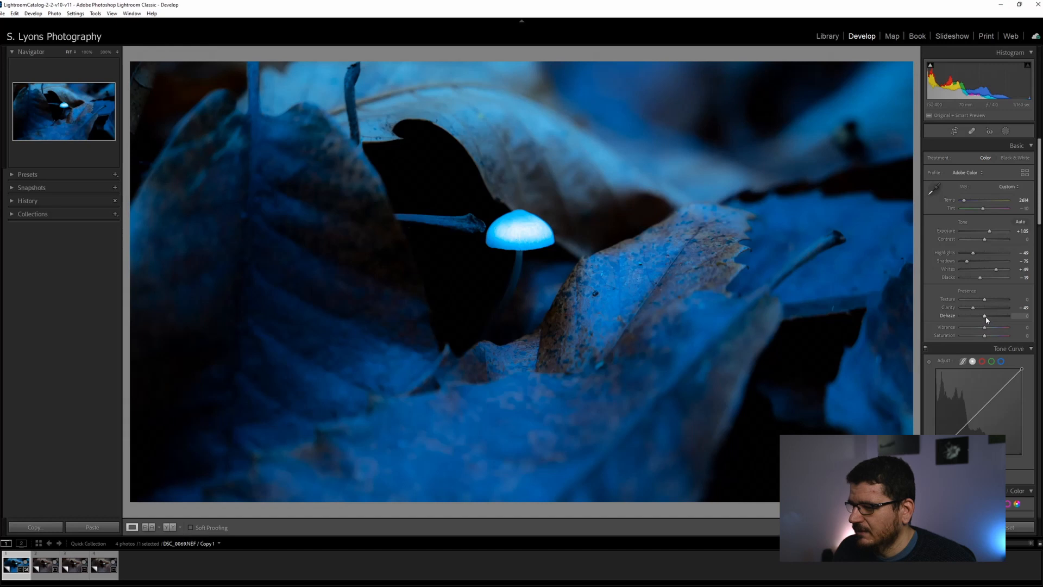
left_click_drag(987, 317, 989, 323)
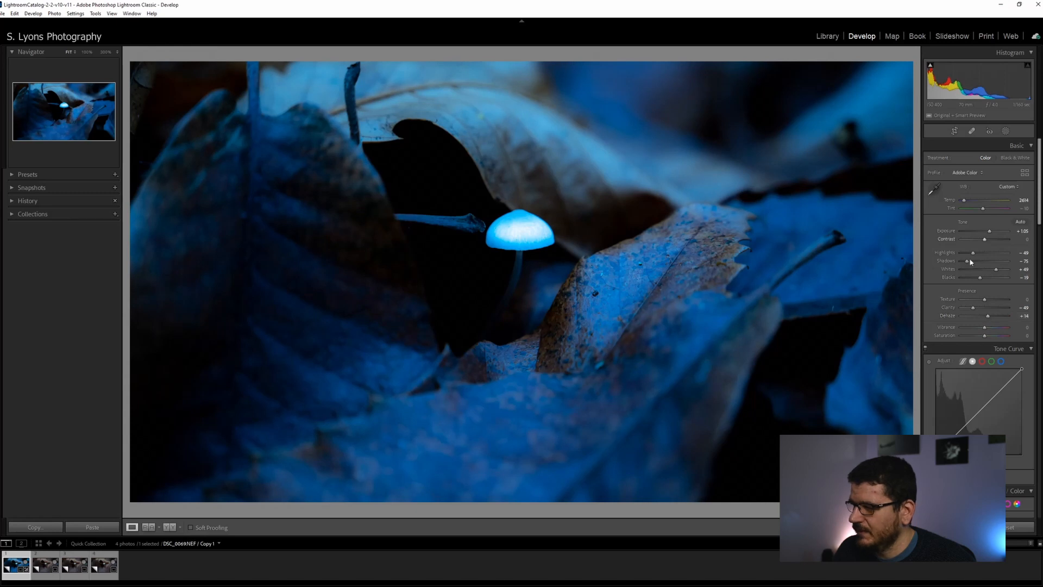
left_click_drag(986, 330, 992, 331)
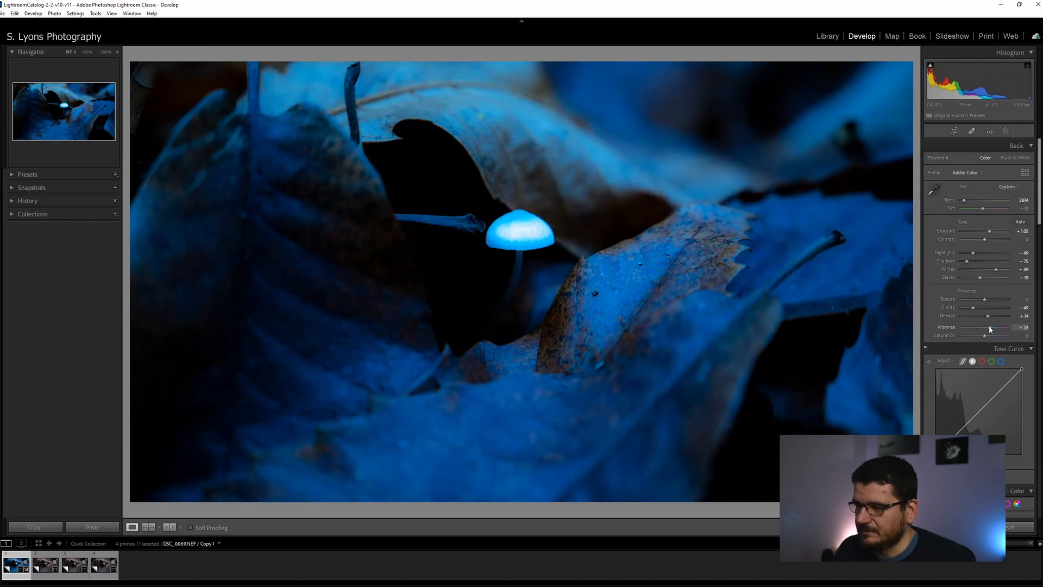
Step: Fade and darken the tone curve: raise the black point, lower the white point to output 219, and bend it through 193/157 and 53/45
scroll(972, 332, "down", 3)
left_click_drag(937, 354, 935, 349)
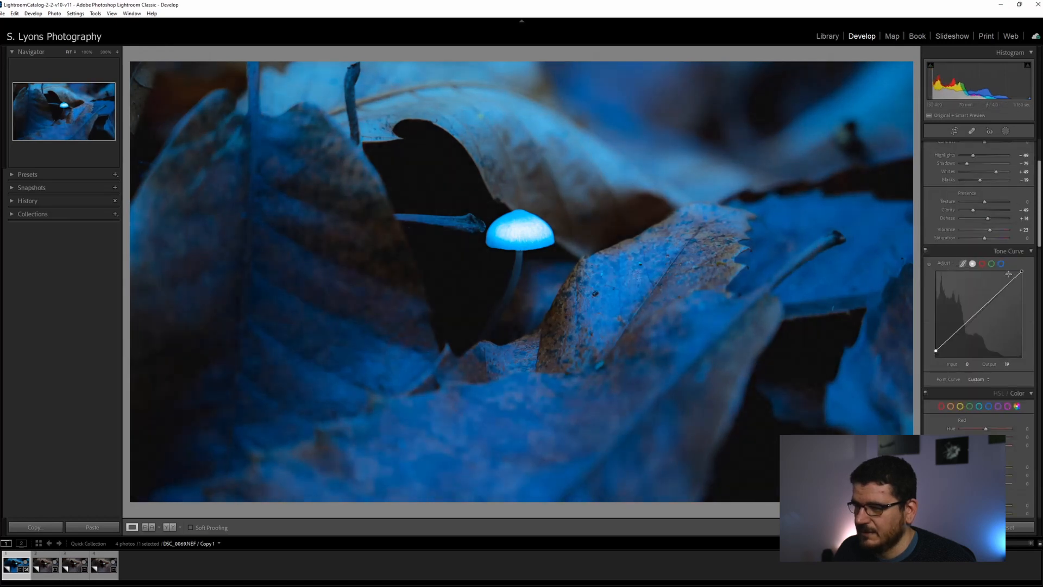
left_click_drag(1022, 272, 1033, 286)
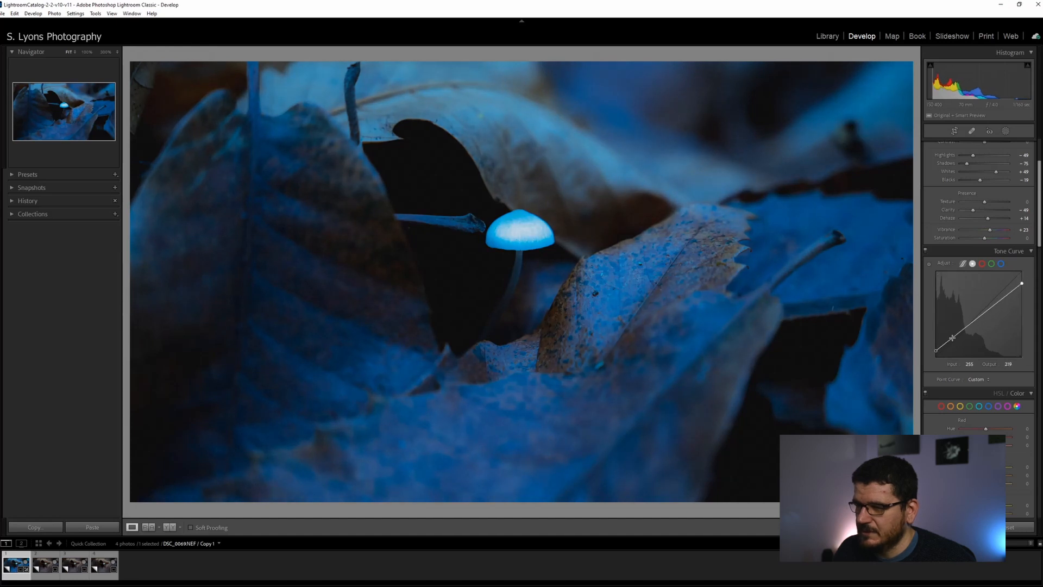
left_click_drag(951, 337, 954, 340)
left_click_drag(1000, 303, 1001, 304)
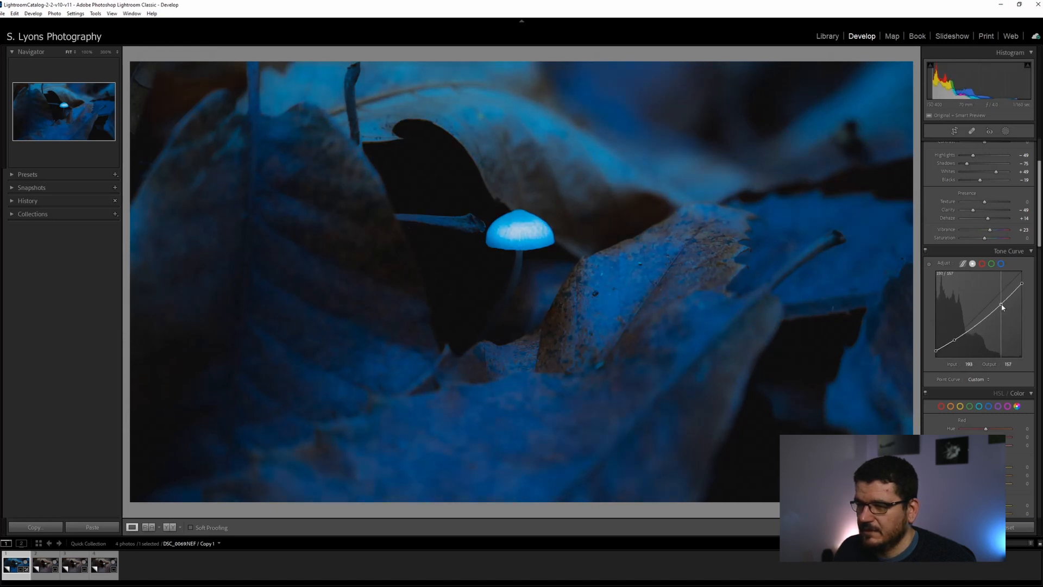
left_click_drag(935, 348, 954, 345)
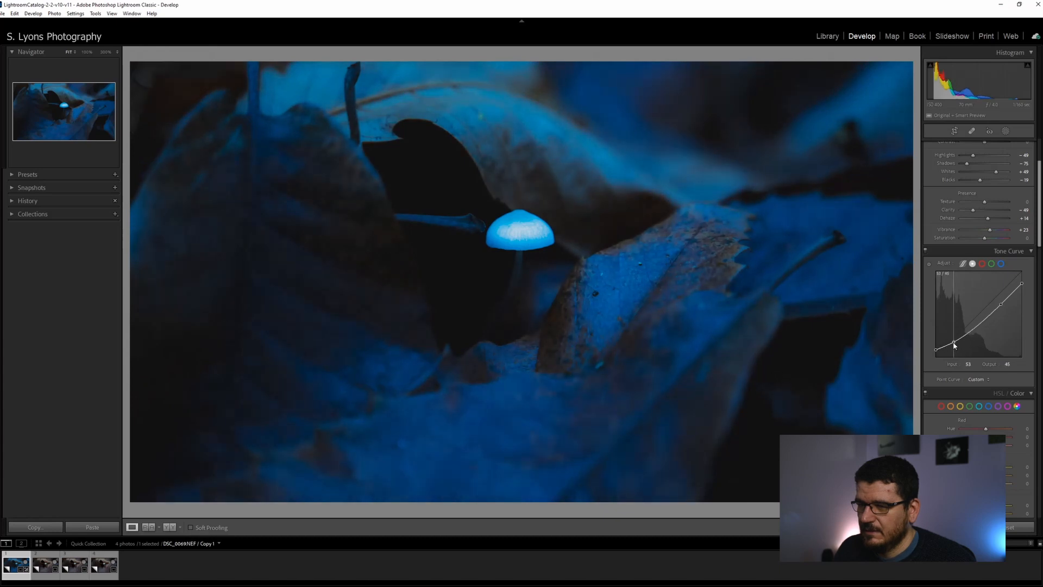
Step: Set Aqua saturation to -37, Blue hue to +10 and Blue saturation to +12
scroll(950, 310, "down", 4)
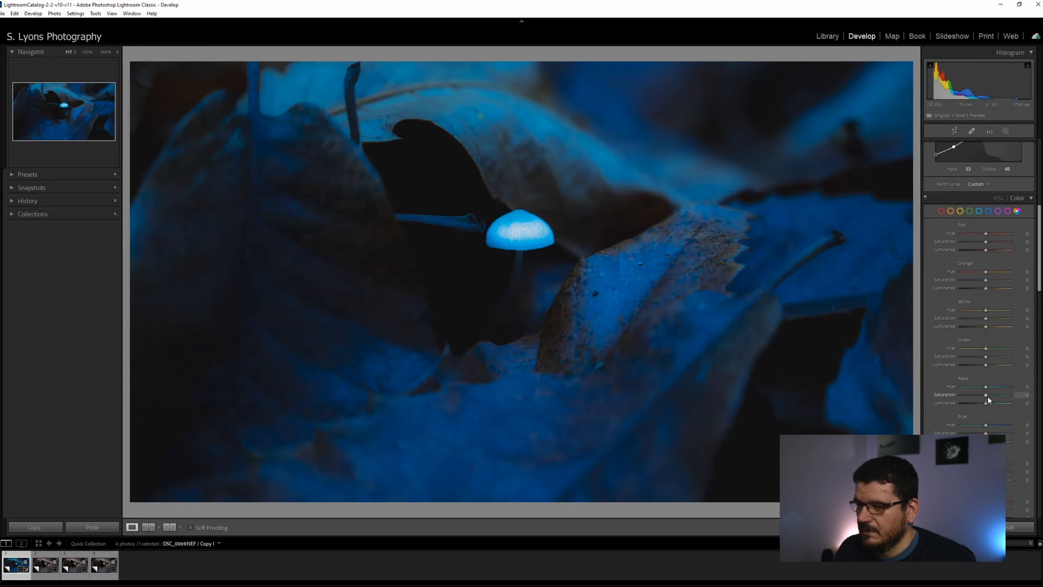
left_click_drag(988, 396, 981, 396)
mouse_move(985, 433)
left_mouse_down()
mouse_move(960, 433)
mouse_move(988, 427)
left_mouse_up()
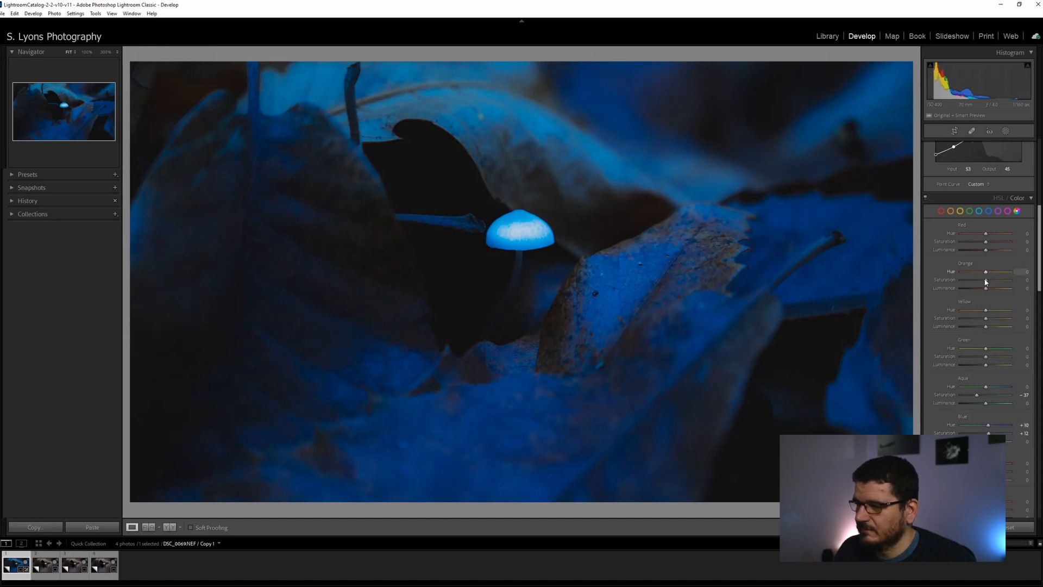
Step: Adjust the warm colors: Orange hue -13 and saturation +18, Red hue +47, Yellow hue -30 and saturation +27
mouse_move(986, 280)
left_mouse_down()
mouse_move(997, 285)
mouse_move(980, 272)
left_mouse_up()
left_click_drag(988, 237, 999, 238)
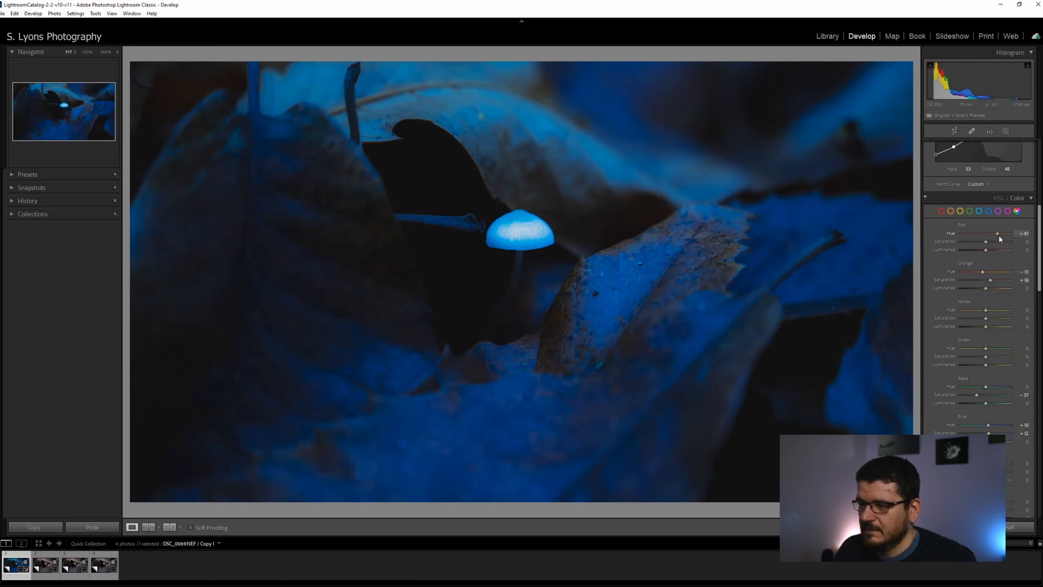
left_click_drag(986, 310, 991, 323)
Step: Tint the shadows blue in Color Grading with hue 243 and saturation 45, and raise their luminance slightly
scroll(950, 299, "down", 3)
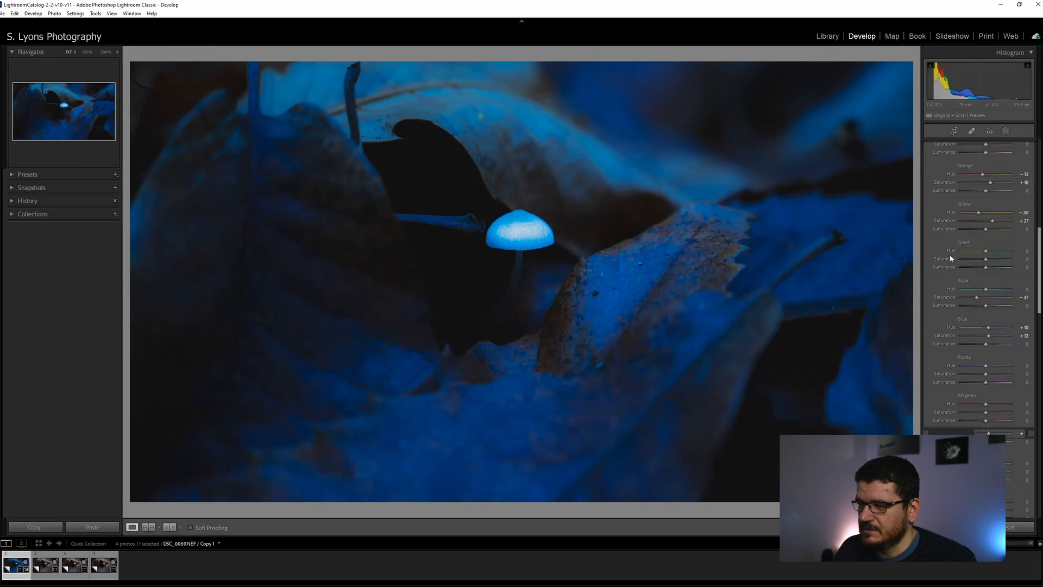
scroll(950, 299, "down", 6)
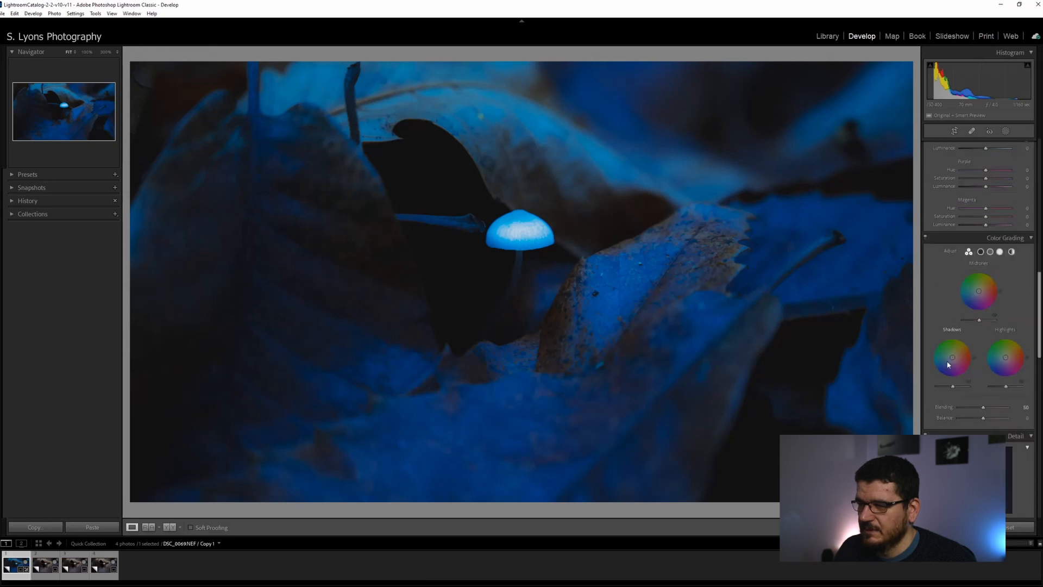
left_click_drag(952, 359, 955, 388)
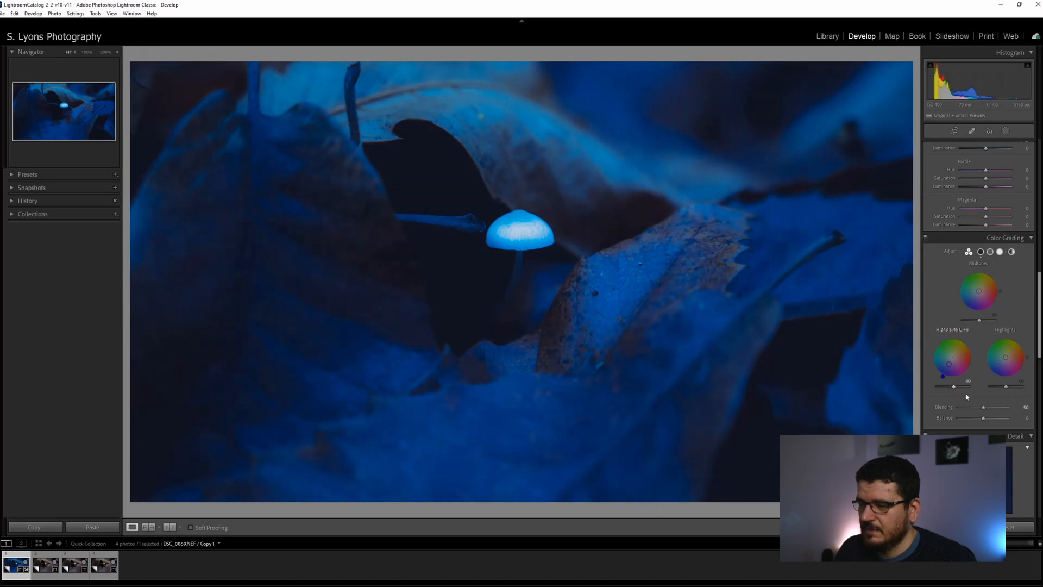
mouse_move(1005, 358)
left_mouse_down()
mouse_move(1011, 340)
mouse_move(990, 347)
mouse_move(1007, 363)
left_mouse_up()
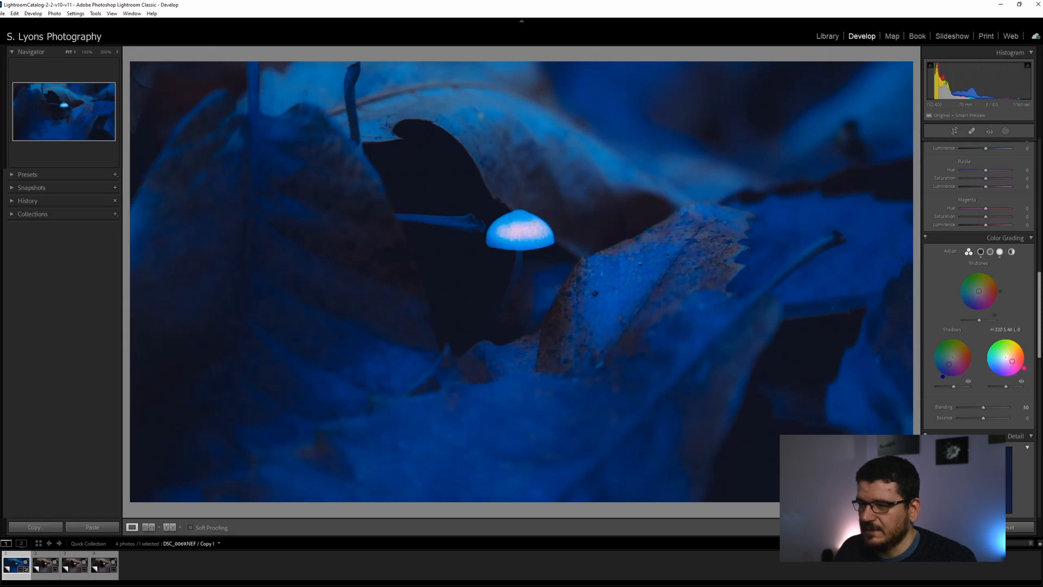
left_click_drag(1012, 361, 1012, 360)
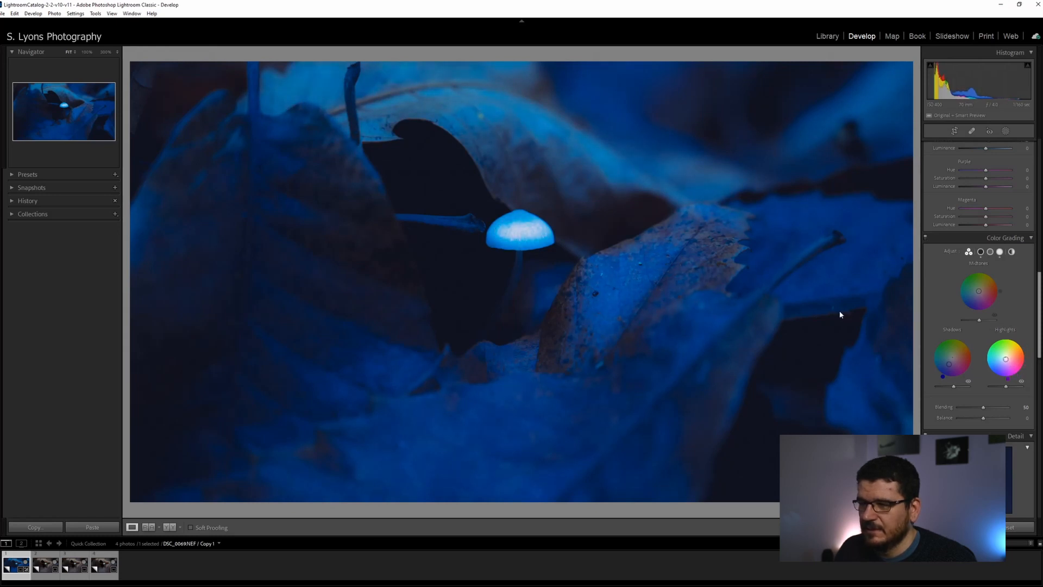
double_click(1009, 364)
Step: Tint the highlights slightly green in Color Grading
left_click_drag(1006, 358, 1004, 354)
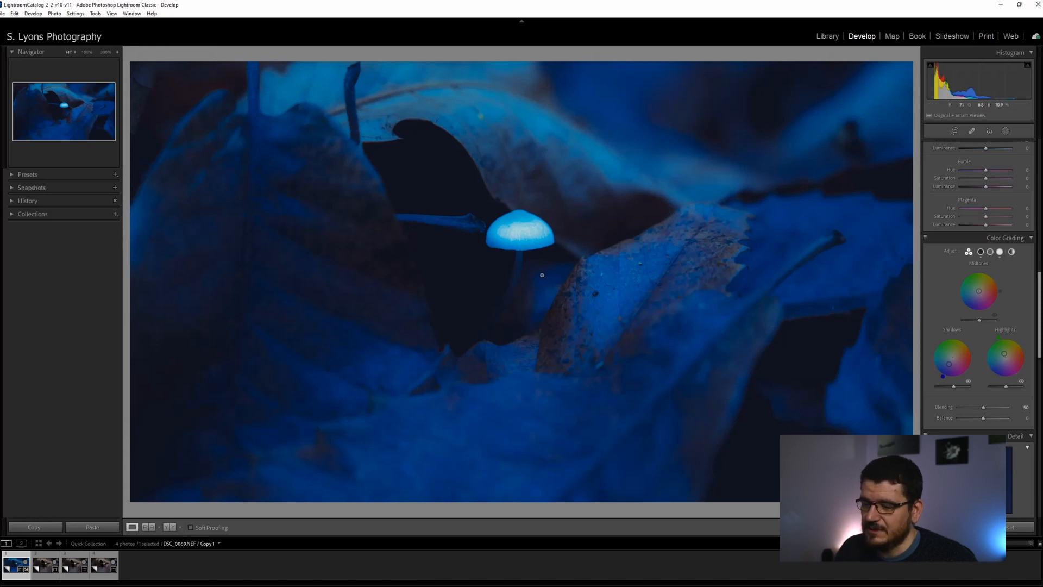
left_click(521, 228)
left_click_drag(496, 338, 526, 269)
left_click(540, 199)
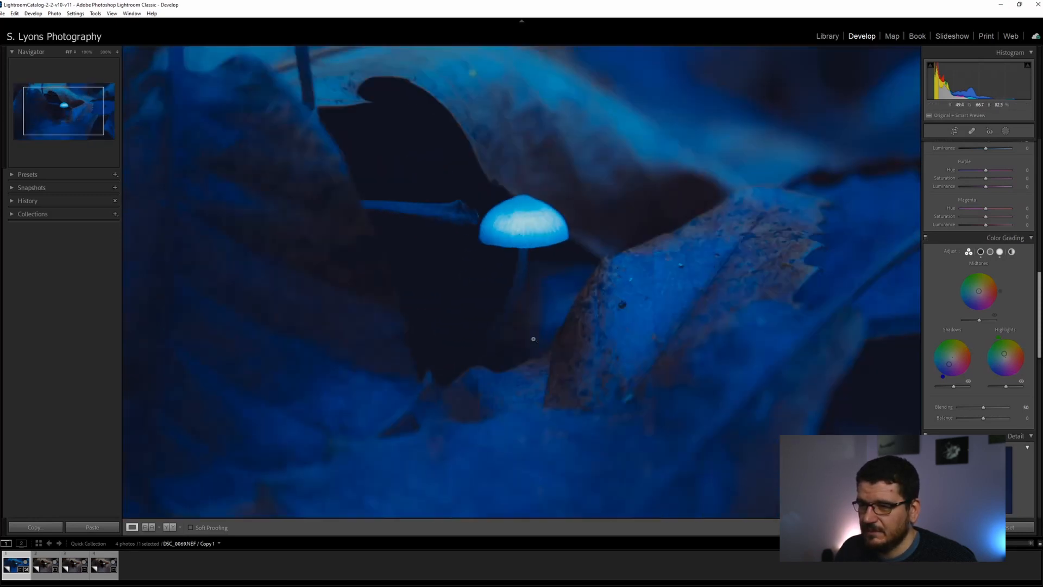
Step: Sharpen the photo with Amount 68, Radius 1.3 and Masking 61
scroll(973, 349, "down", 4)
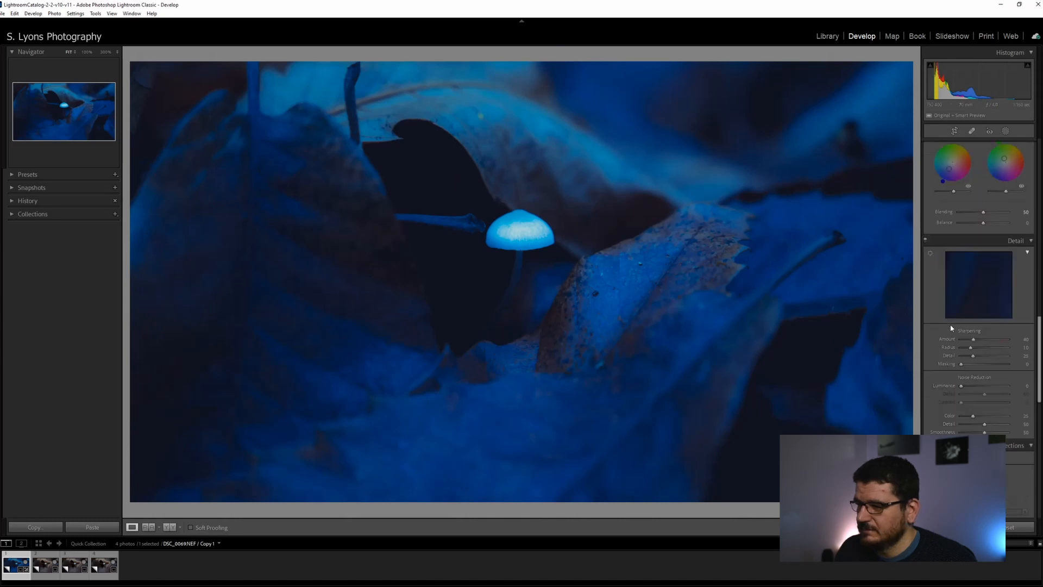
left_click(552, 260)
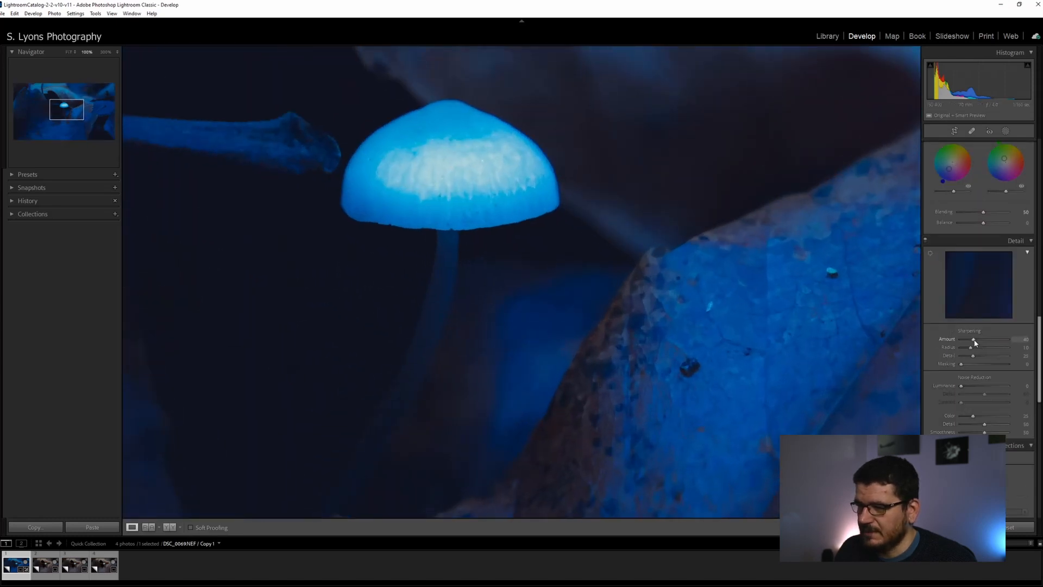
left_click_drag(973, 339, 990, 367)
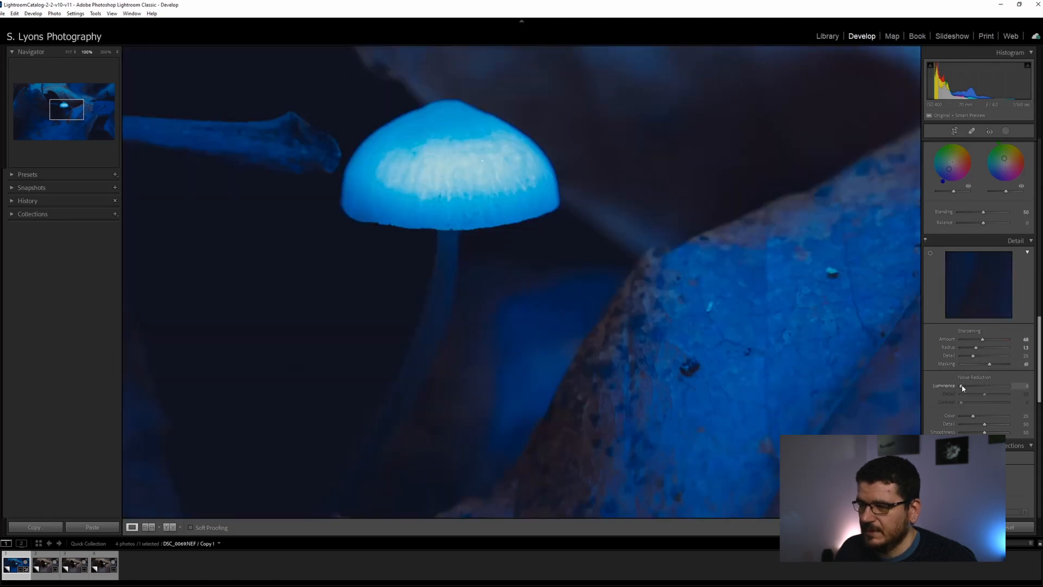
Step: Set luminance noise reduction to 100, trying the photo with it reset before restoring that value
left_click_drag(990, 385, 1015, 385)
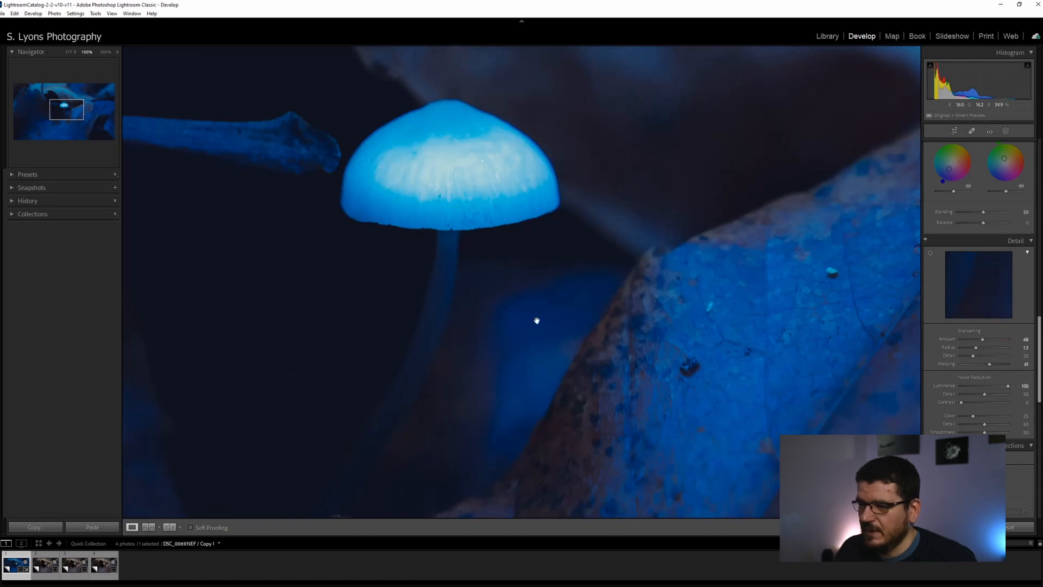
left_click(475, 358)
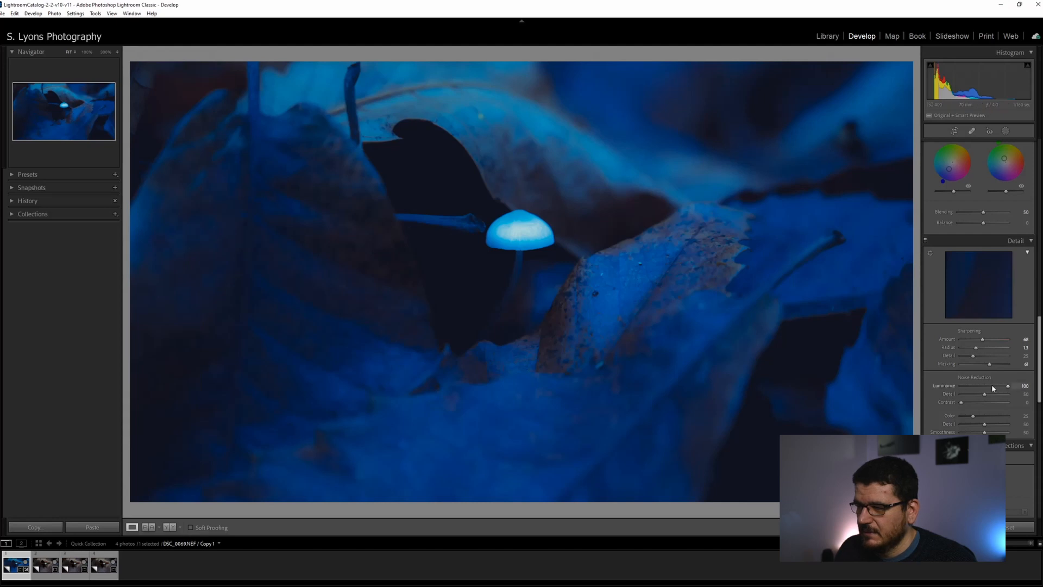
double_click(945, 384)
left_click_drag(944, 383, 1038, 389)
left_click_drag(949, 398, 1015, 393)
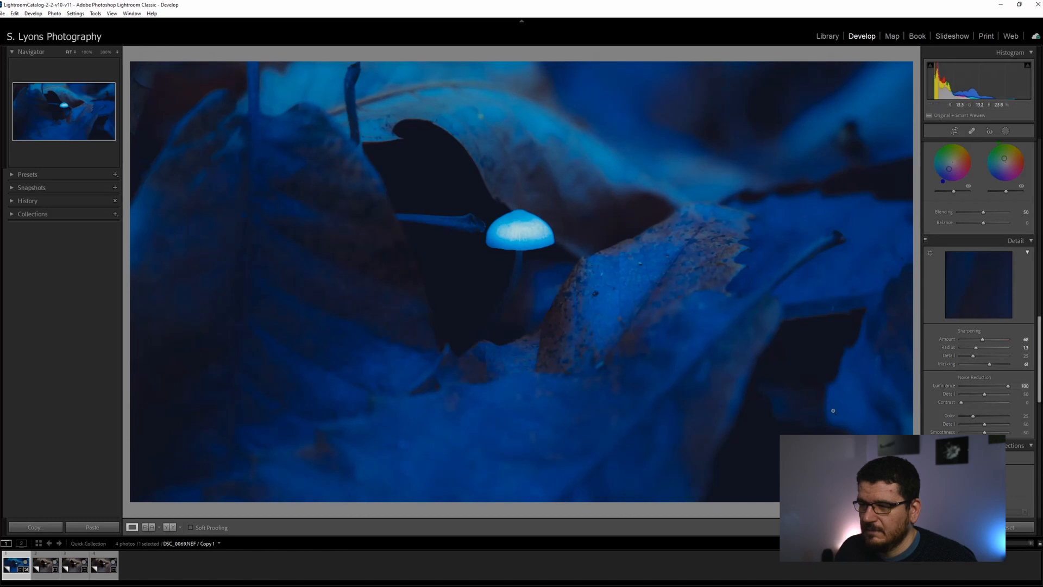
scroll(961, 370, "down", 3)
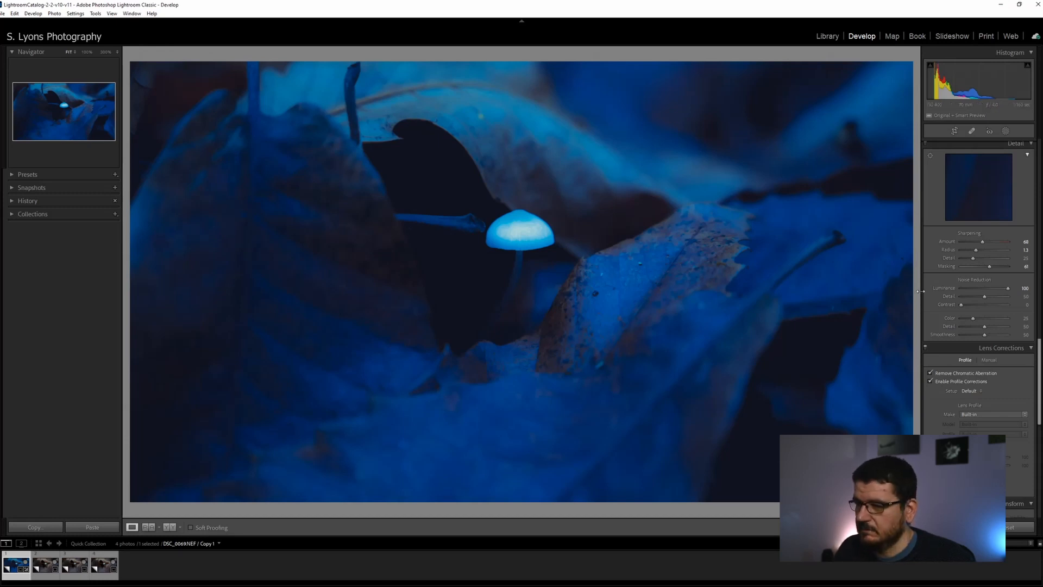
Step: Darken the photo's edges with a negative post-crop vignette in Highlight Priority style, and compare the edit with the original
scroll(987, 415, "down", 6)
left_click_drag(984, 416, 973, 417)
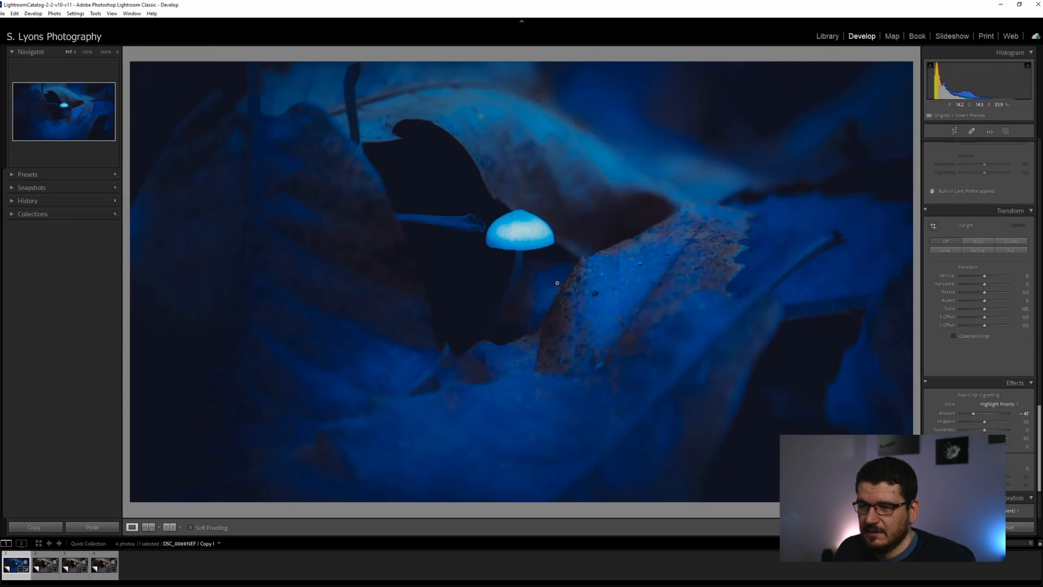
key("backslash")
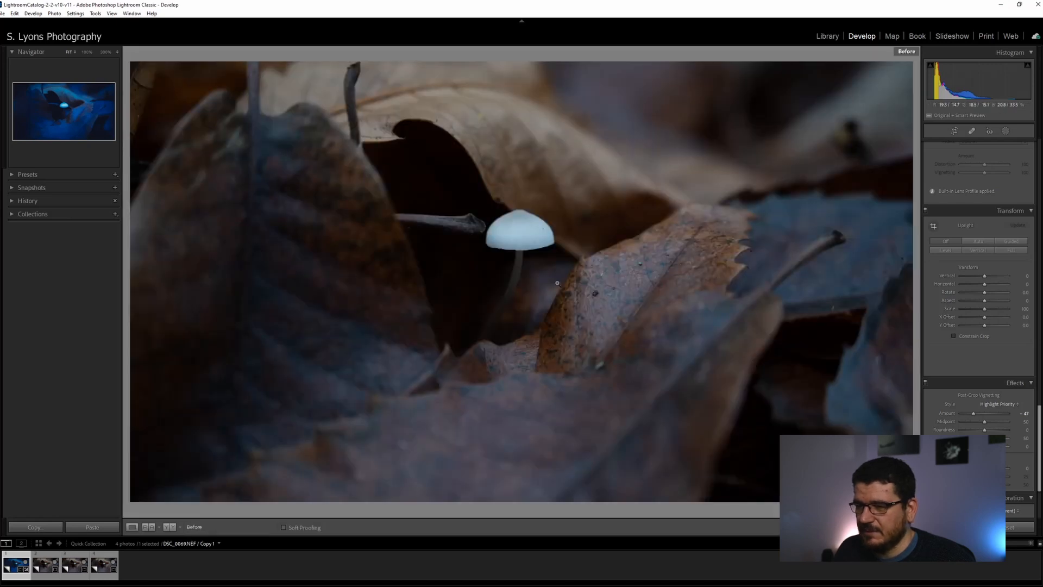
key("backslash")
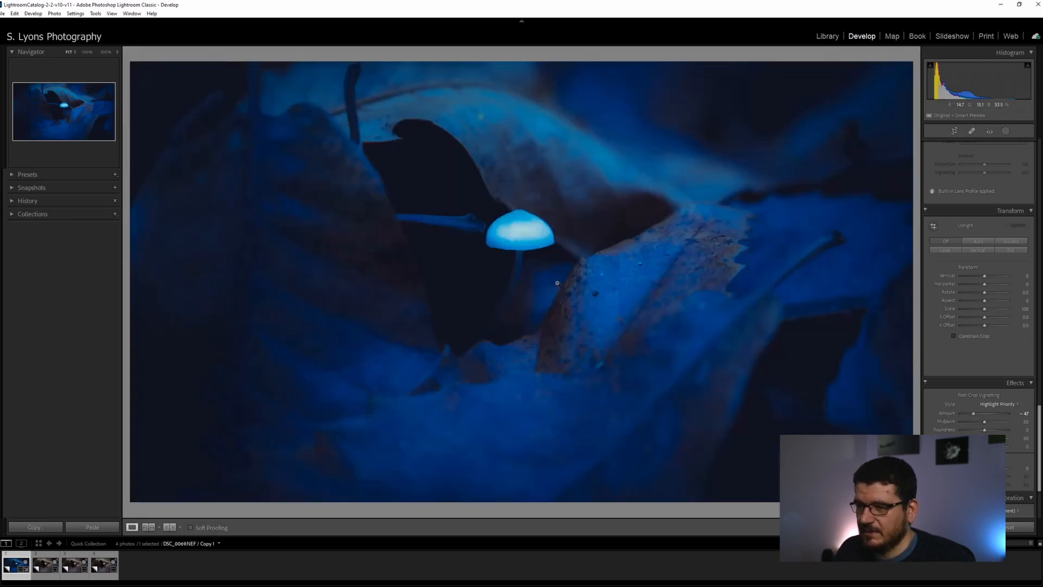
key("backslash")
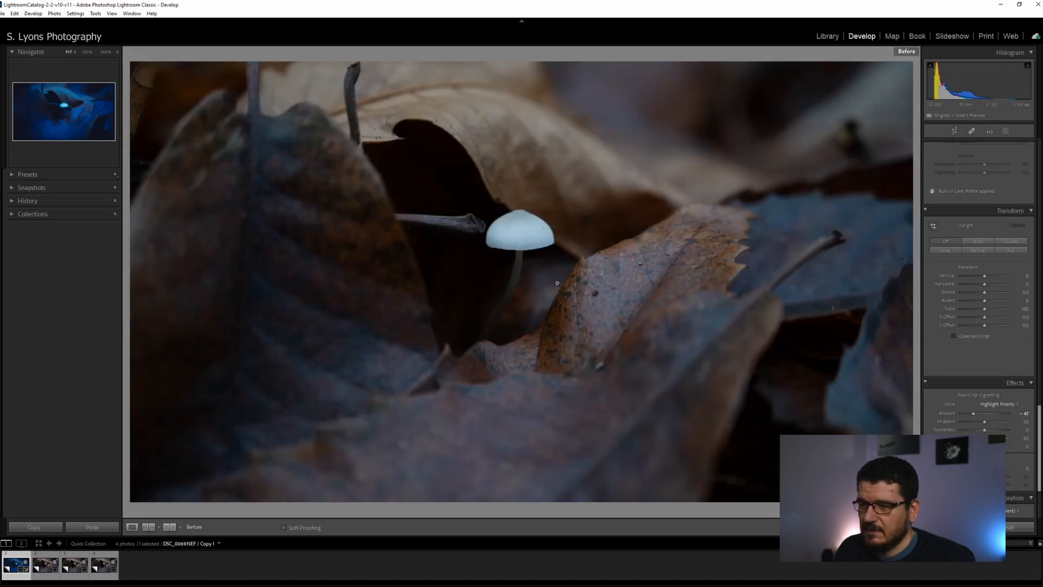
key("backslash")
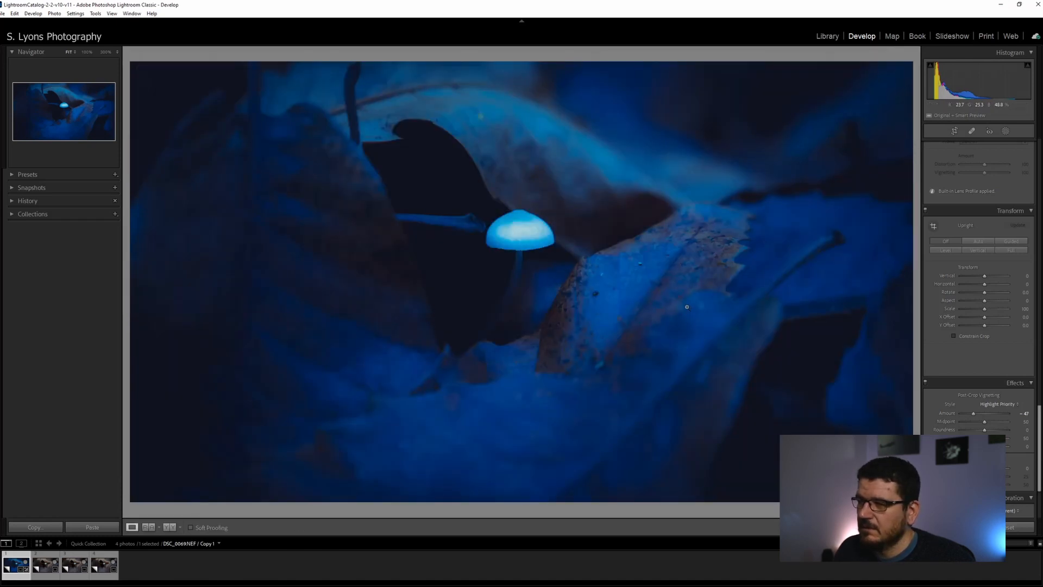
Step: Switch to the second, unedited copy of the mushroom photo and set its white balance temperature to 50000
scroll(949, 266, "up", 15)
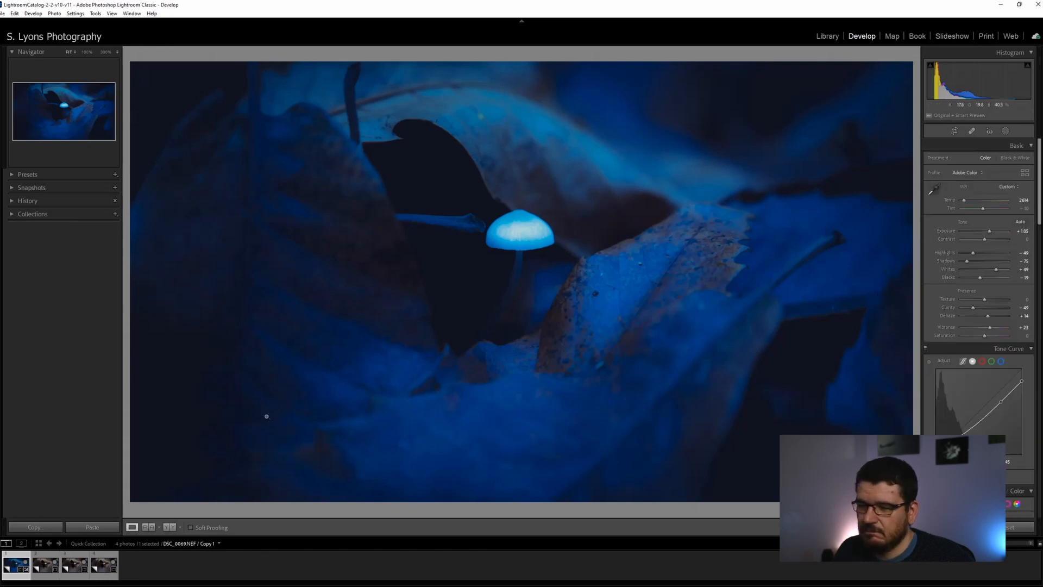
left_click(52, 565)
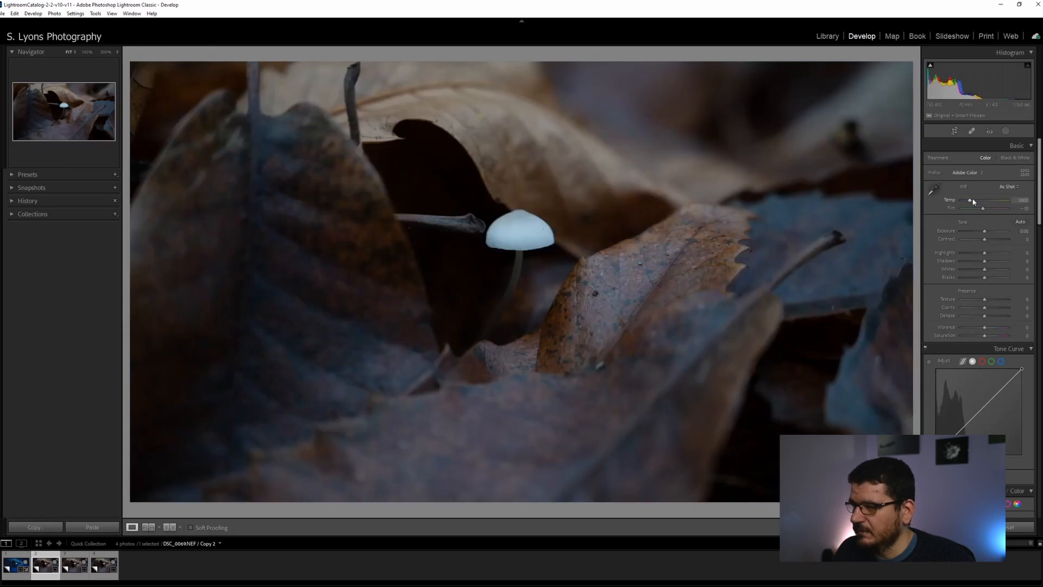
left_click_drag(971, 202, 1007, 211)
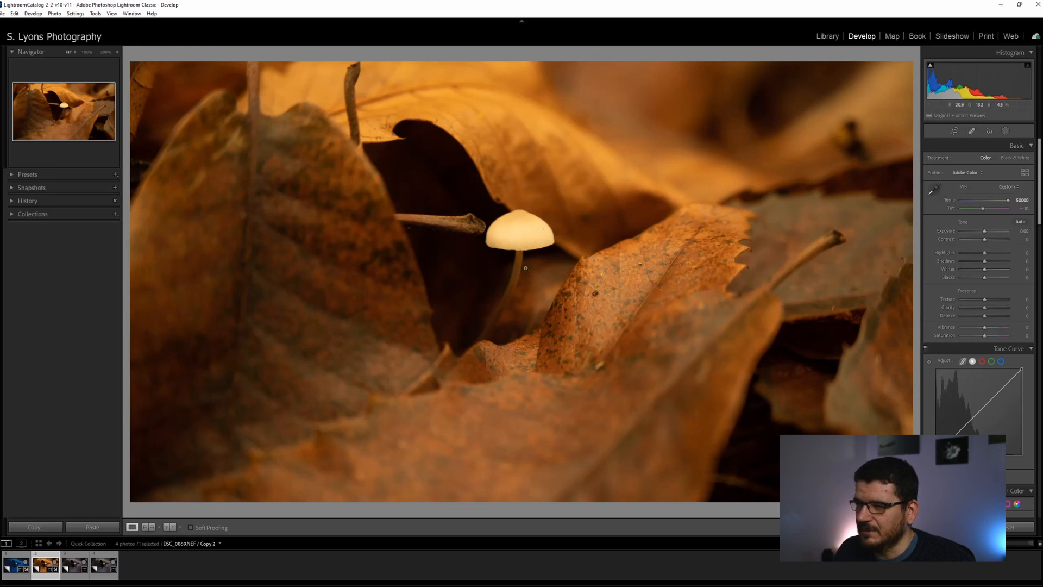
Step: Clone out the small dark spot on the mushroom cap using clean cap surface beside it
left_click(564, 238)
left_click(972, 131)
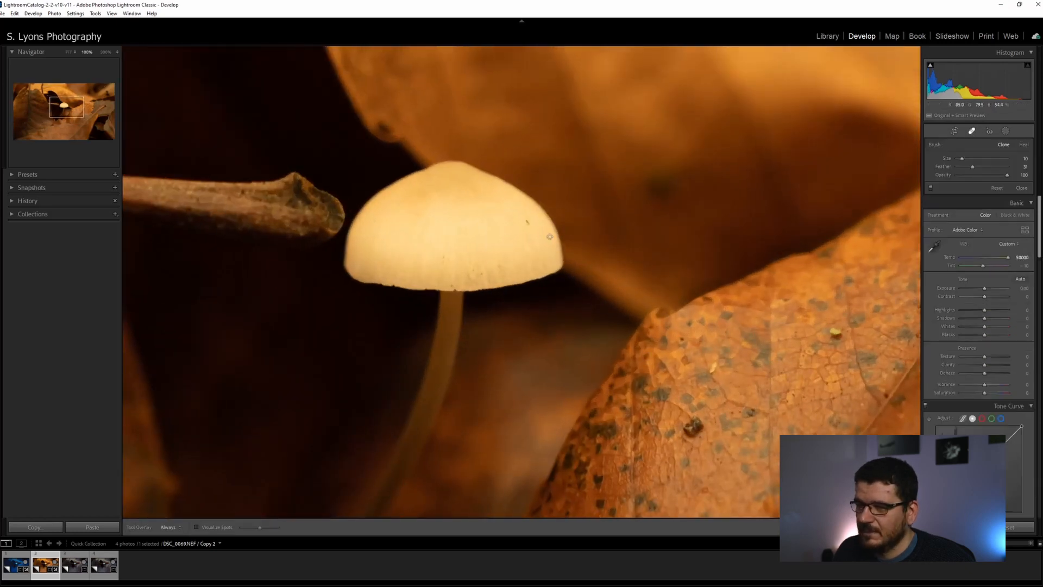
left_click(526, 220)
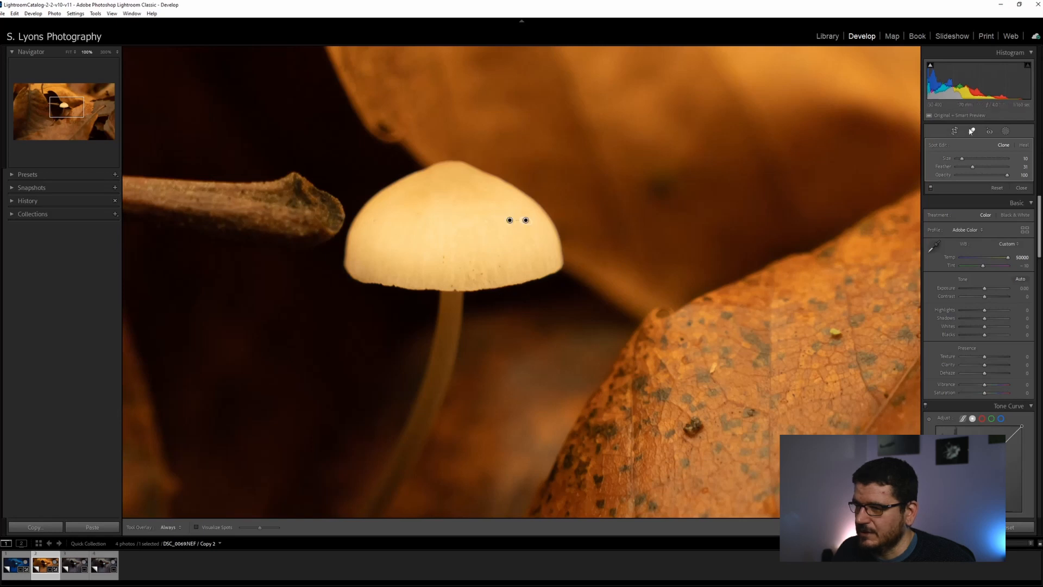
key("q")
left_click(521, 249)
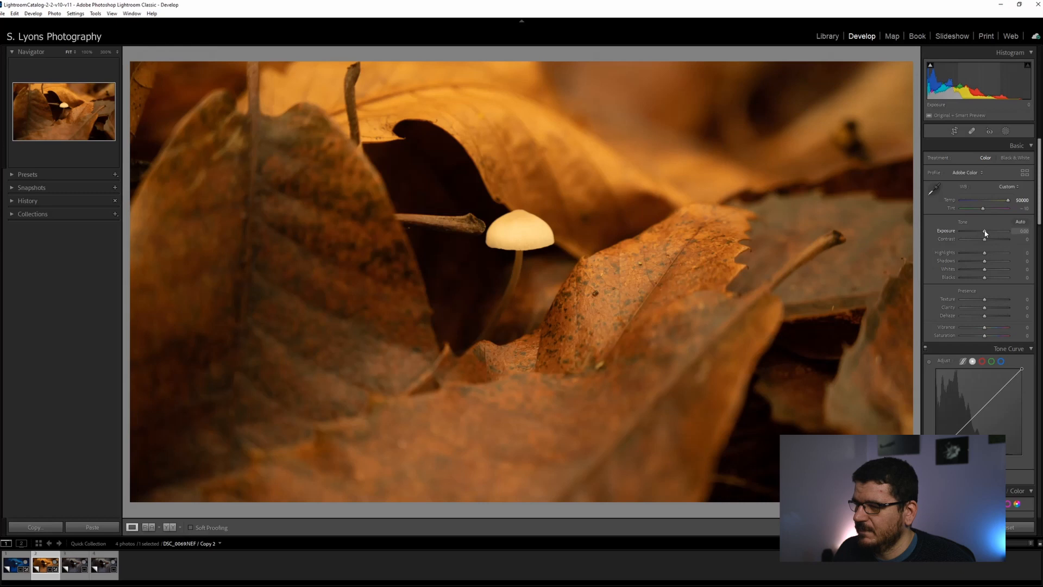
Step: Raise the photo's overall exposure to +0.79
left_click_drag(986, 233, 982, 256)
double_click(951, 256)
Step: Create a new brush mask with a brush size of 1.8
key("shift+w")
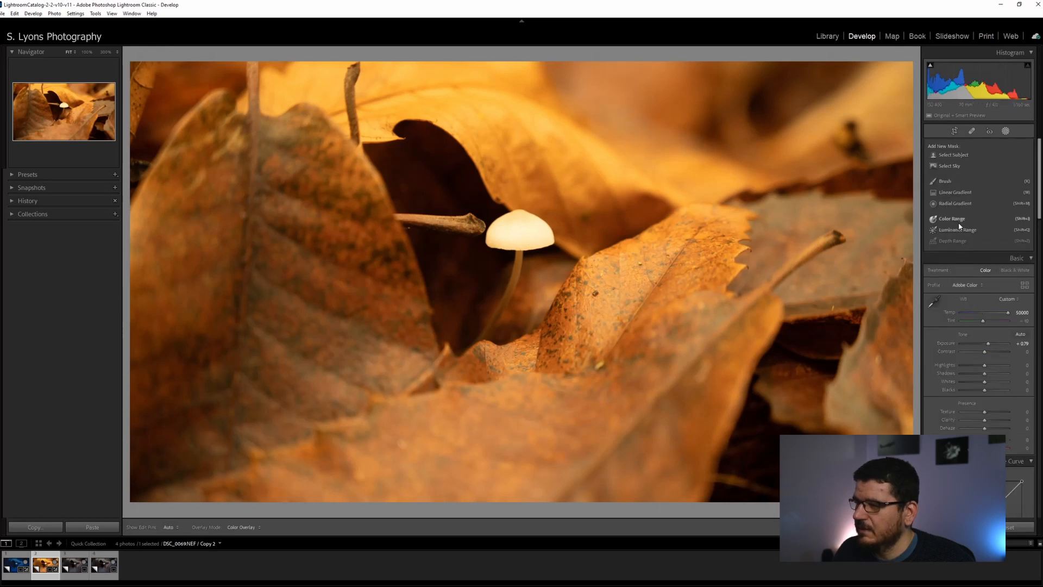
left_click(946, 182)
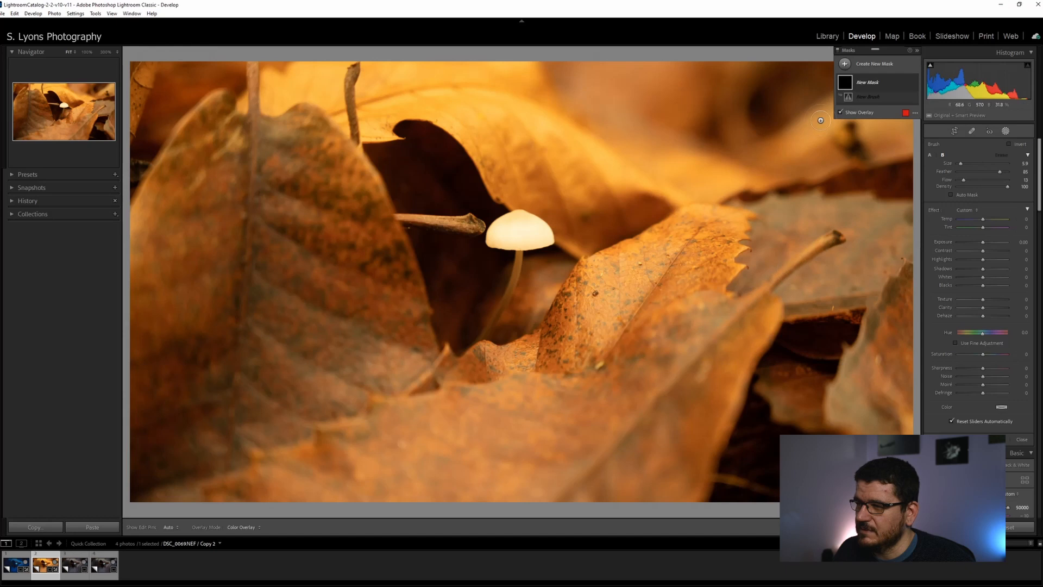
left_click_drag(960, 163, 959, 164)
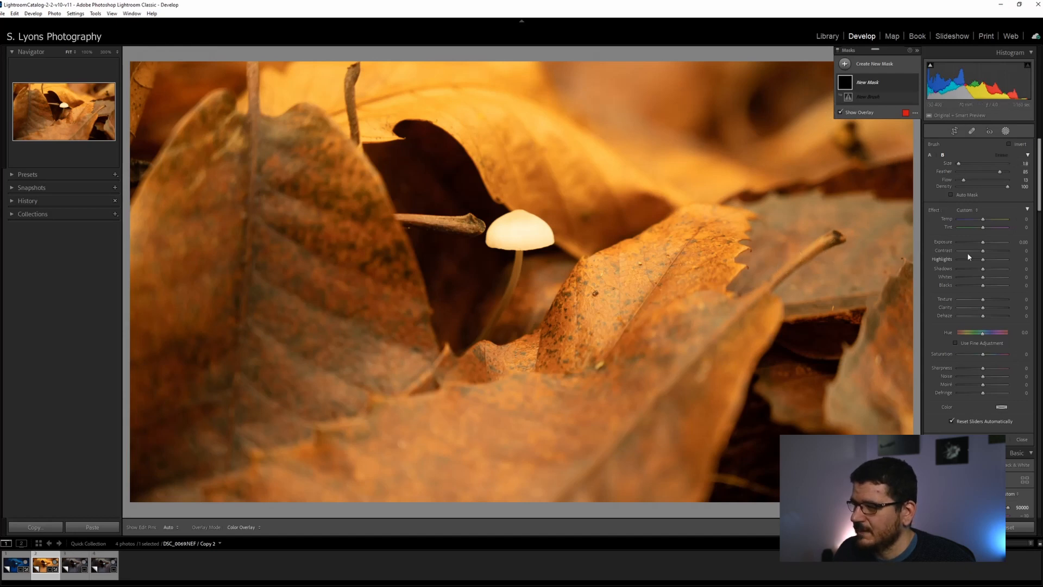
Step: Set the brush to Exposure -1.04, Highlights -13 and Whites -50, and paint the mask over the mushroom cap
left_click_drag(987, 281, 976, 279)
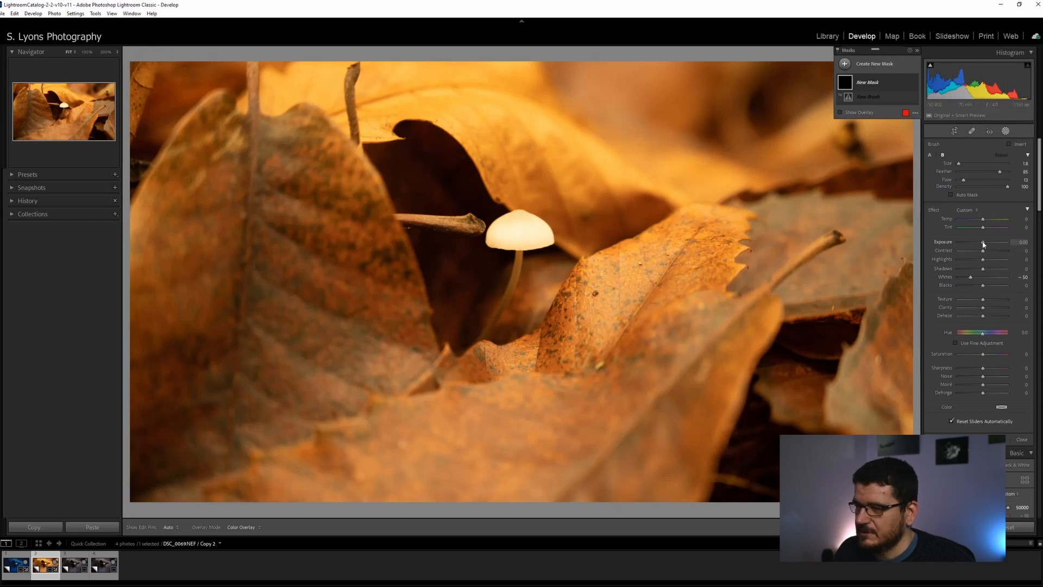
left_click_drag(983, 245, 978, 245)
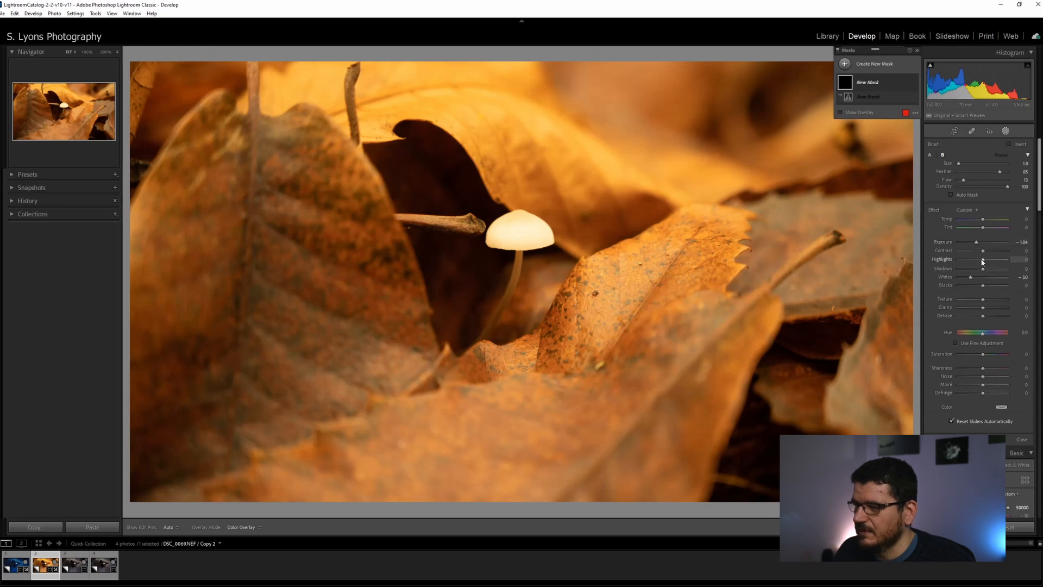
left_click_drag(983, 263, 980, 263)
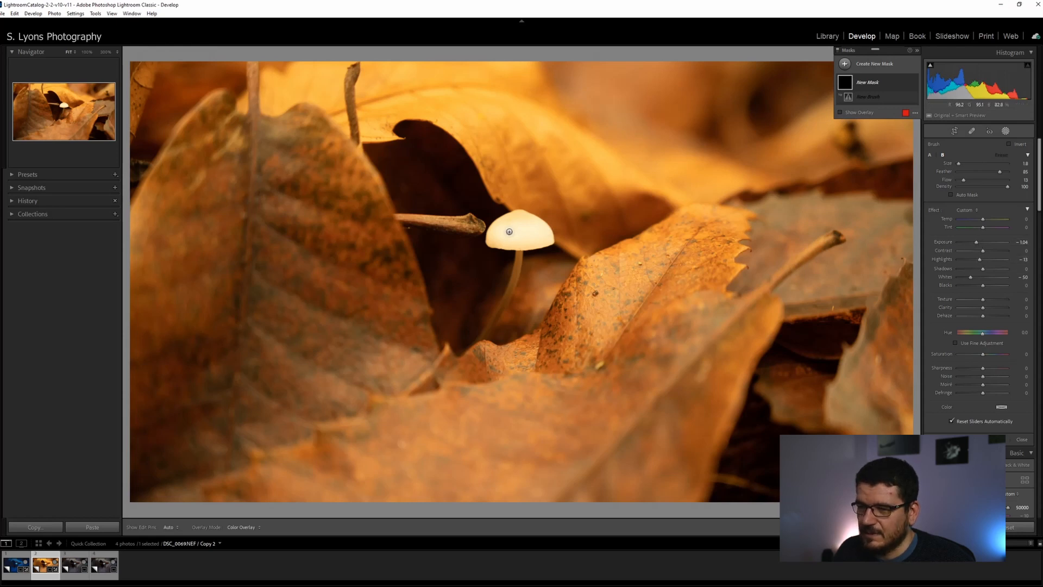
key("h")
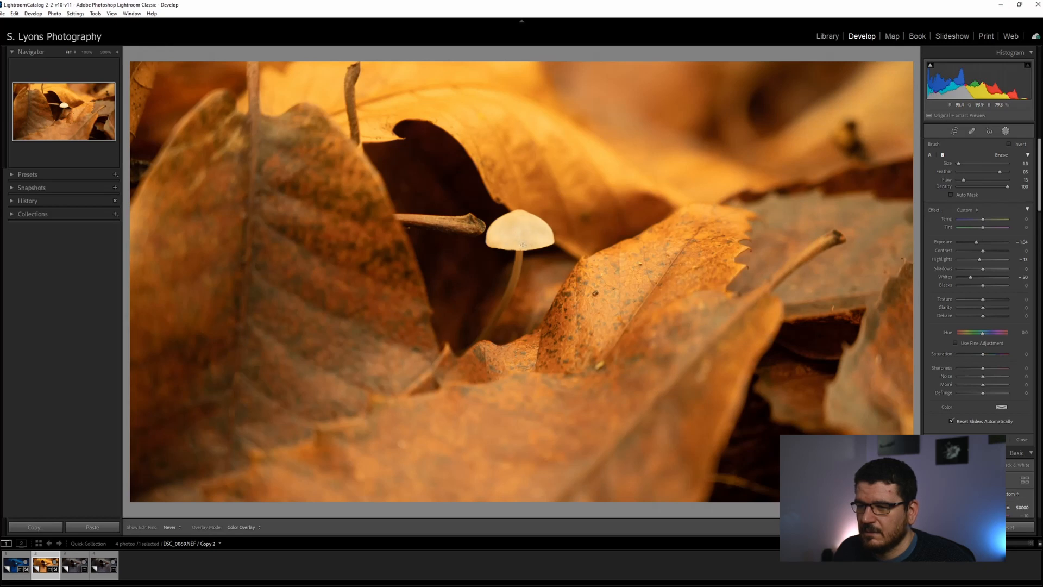
key("h")
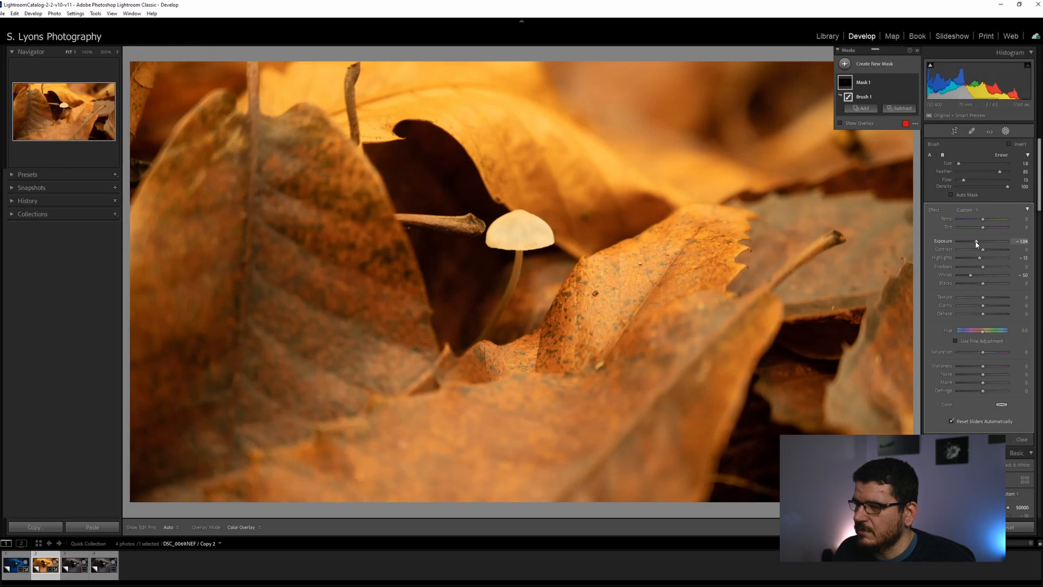
Step: Refine the cap mask's tone with Exposure -1.18, Contrast -9, Highlights 8 and Shadows -21
left_click_drag(976, 242, 978, 246)
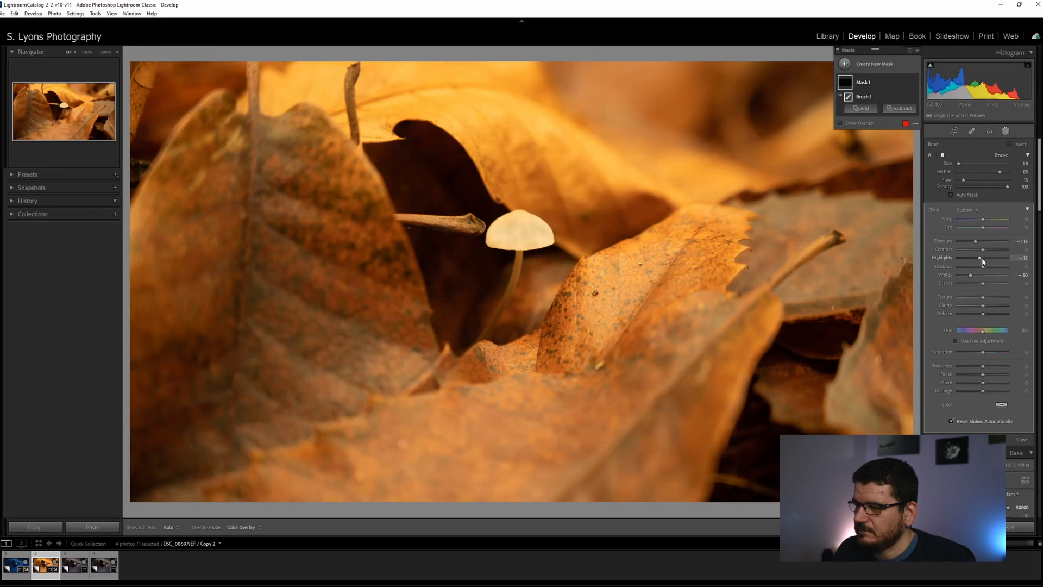
left_click_drag(982, 261, 980, 264)
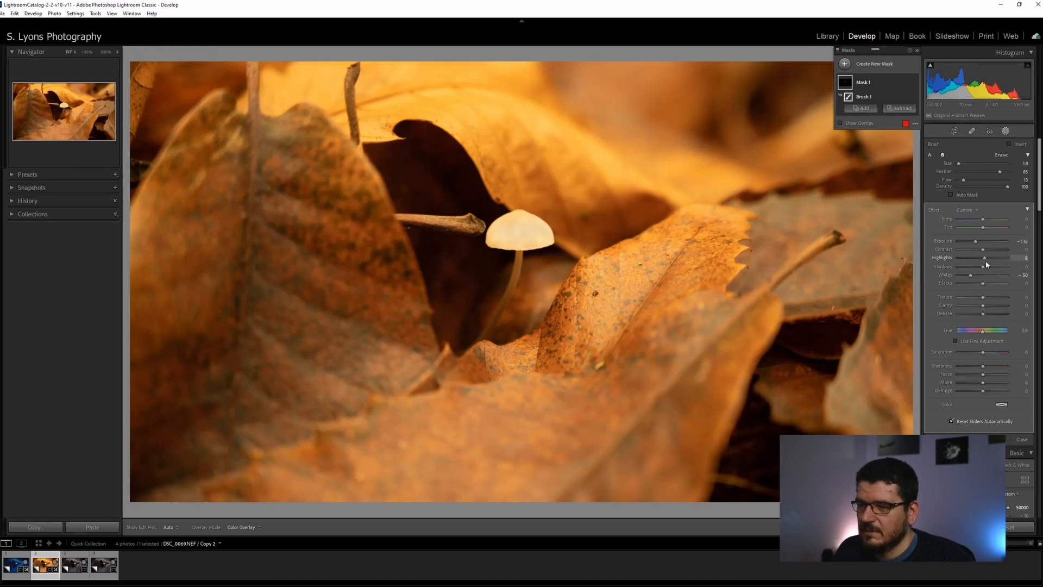
left_click_drag(983, 266, 992, 250)
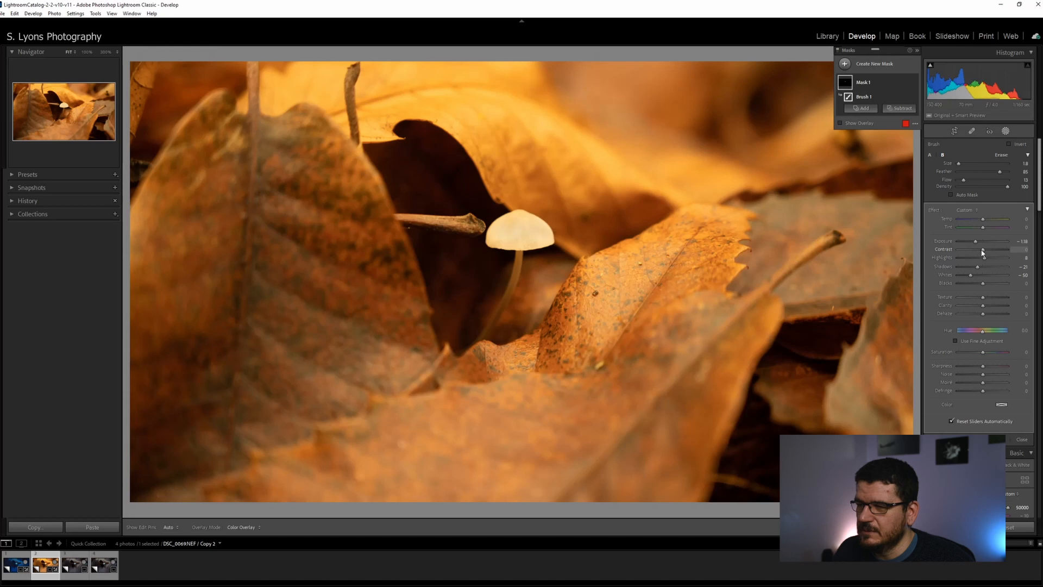
left_click_drag(992, 250, 979, 256)
Step: Bring out detail in the cap mask with Texture 24, Clarity 11 and Dehaze 36, and finish masking
left_click_drag(982, 297, 994, 299)
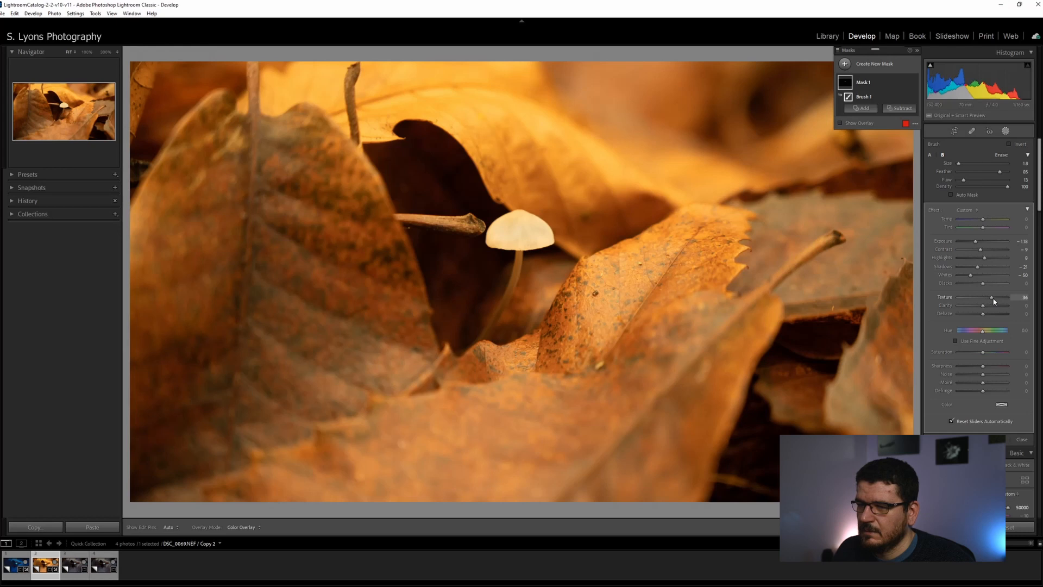
left_click_drag(984, 306, 994, 332)
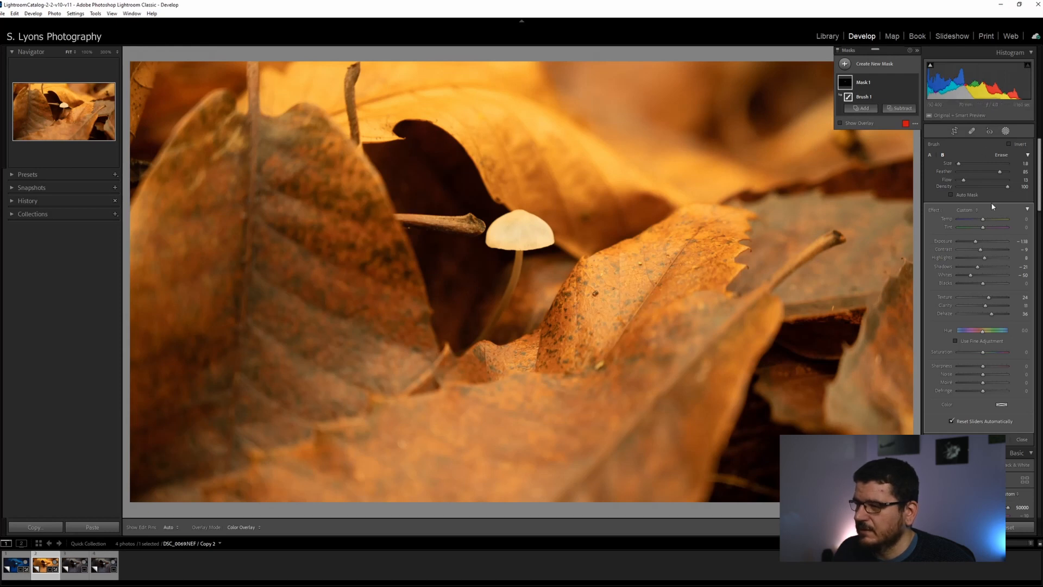
left_click(1021, 439)
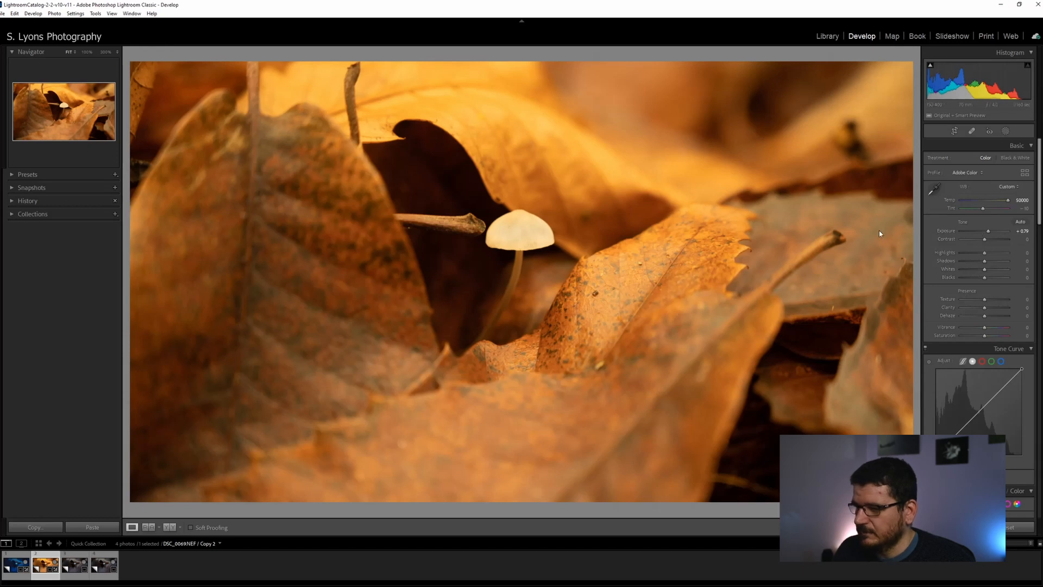
Step: Adjust the photo's basic tone with Highlights +5, Shadows -44, Whites -9 and Blacks -16
mouse_move(986, 255)
left_mouse_down()
mouse_move(998, 257)
mouse_move(973, 268)
left_mouse_up()
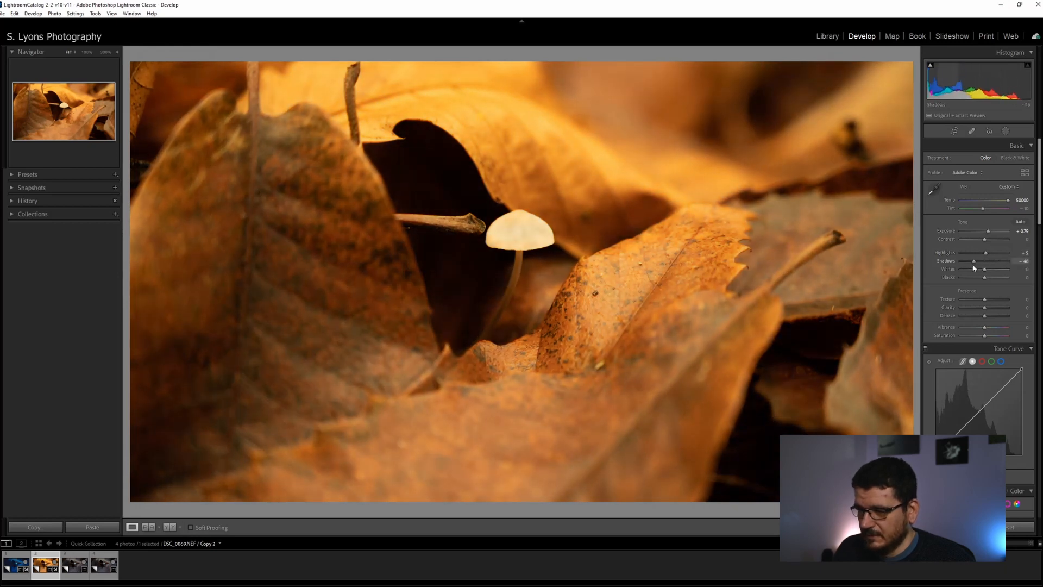
left_click_drag(985, 269, 981, 279)
Step: Add a shadow point to the blue channel of the Tone Curve and lift it slightly
scroll(940, 274, "down", 3)
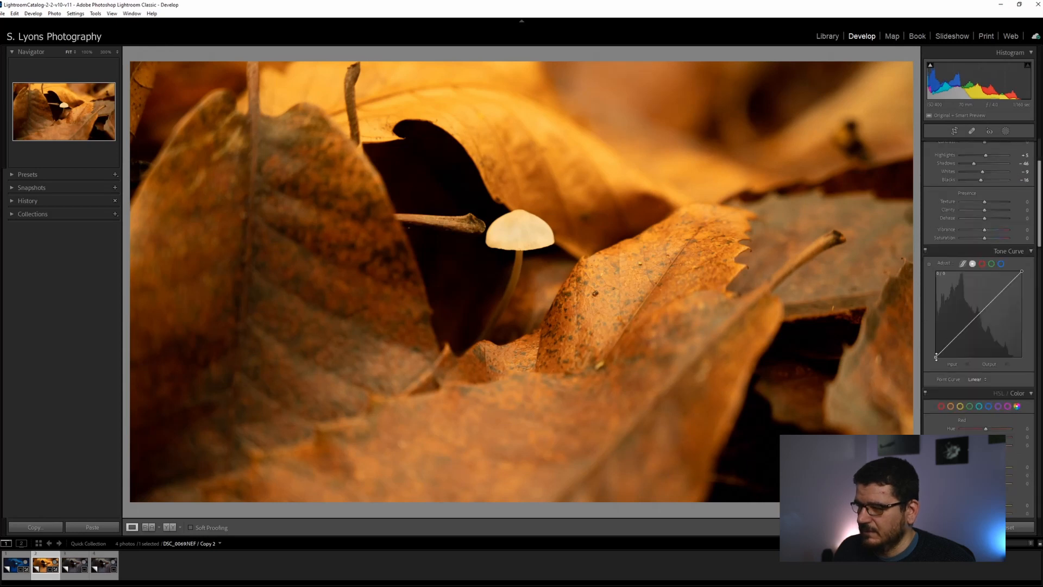
left_click(1002, 265)
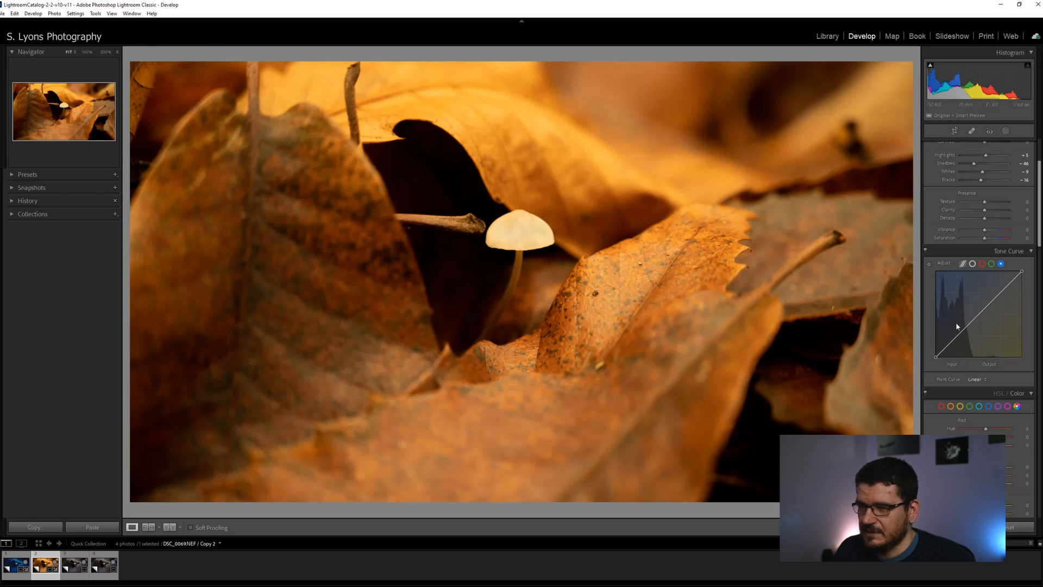
left_click(962, 332)
left_click_drag(962, 334, 959, 335)
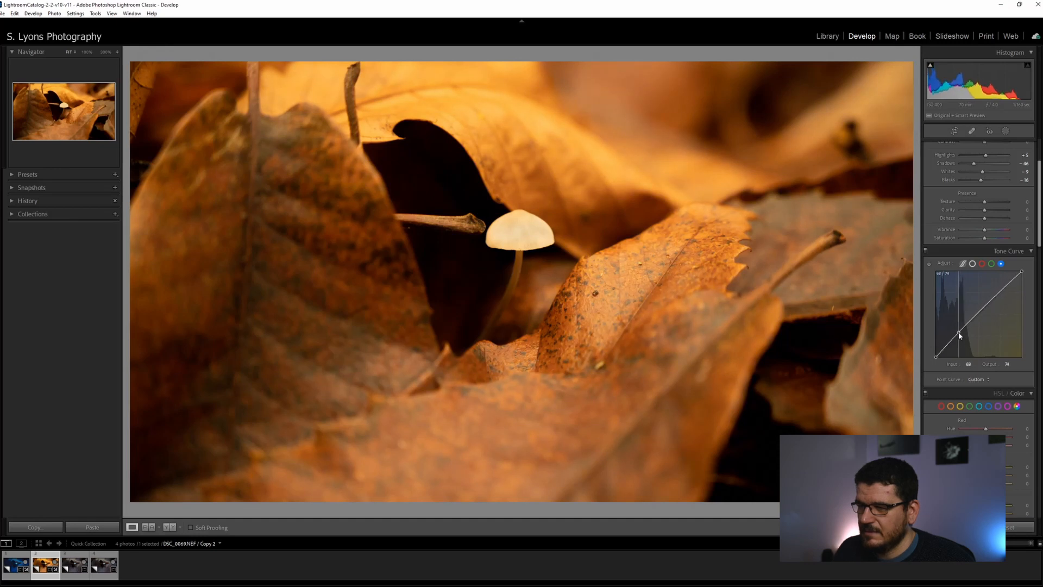
Step: Try lowering the blue curve's highlights, remove that point, and compare the photo with the Tone Curve off and on
left_click_drag(1005, 288, 1002, 297)
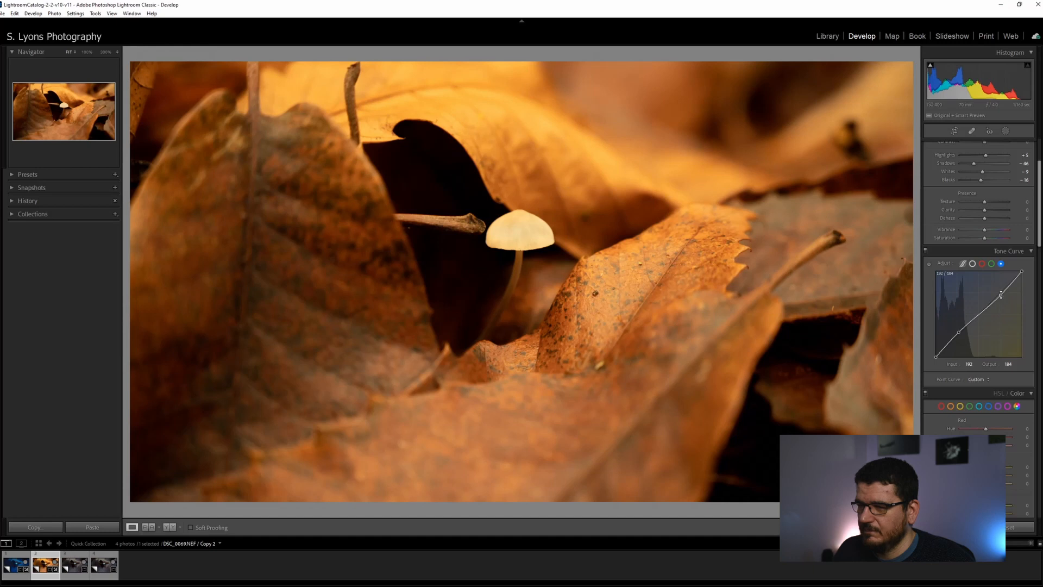
double_click(1001, 294)
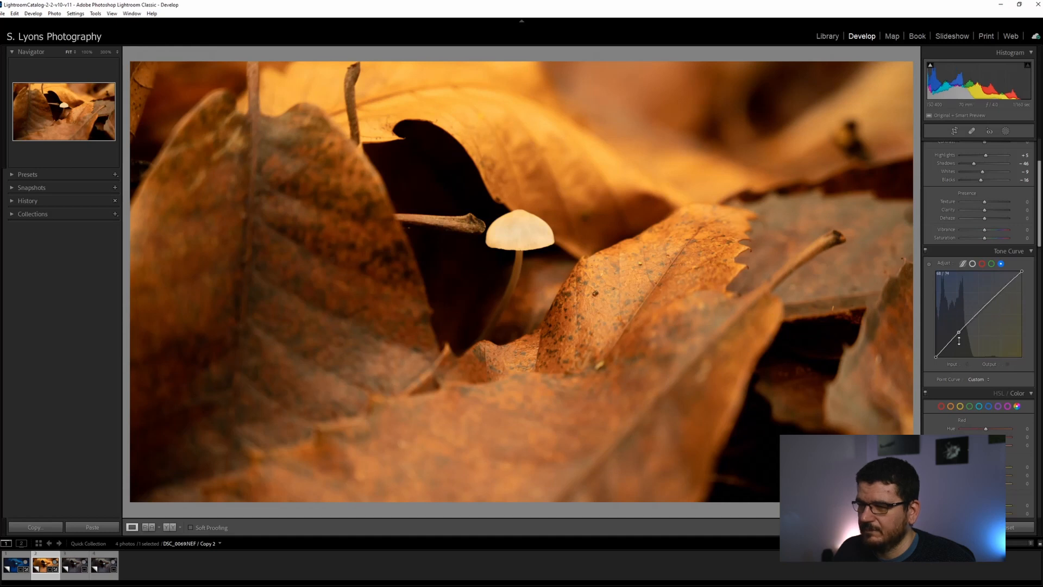
left_click(927, 253)
left_click(927, 253)
left_click(927, 253)
left_click(927, 253)
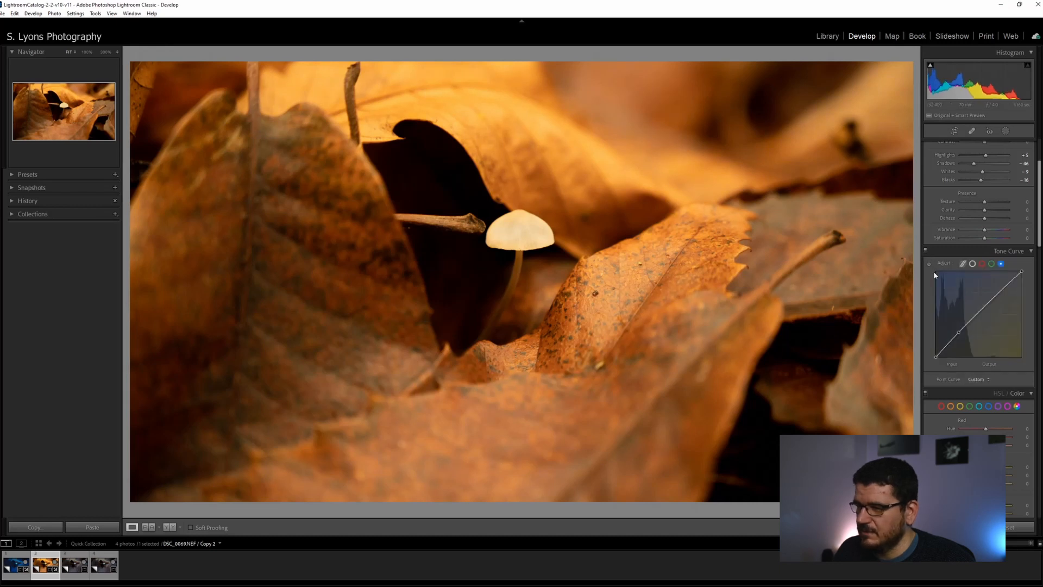
Step: Shape the RGB point curve by lifting its black point to 8, lowering its white point, and pulling the shadows from 54 to 48
left_click(981, 264)
left_click(973, 264)
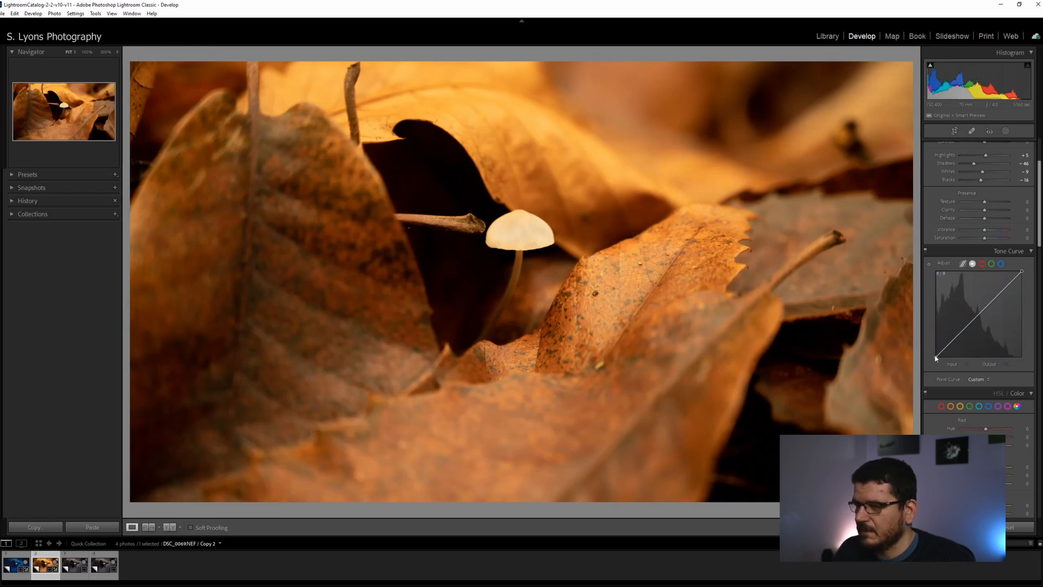
left_click_drag(936, 357, 936, 355)
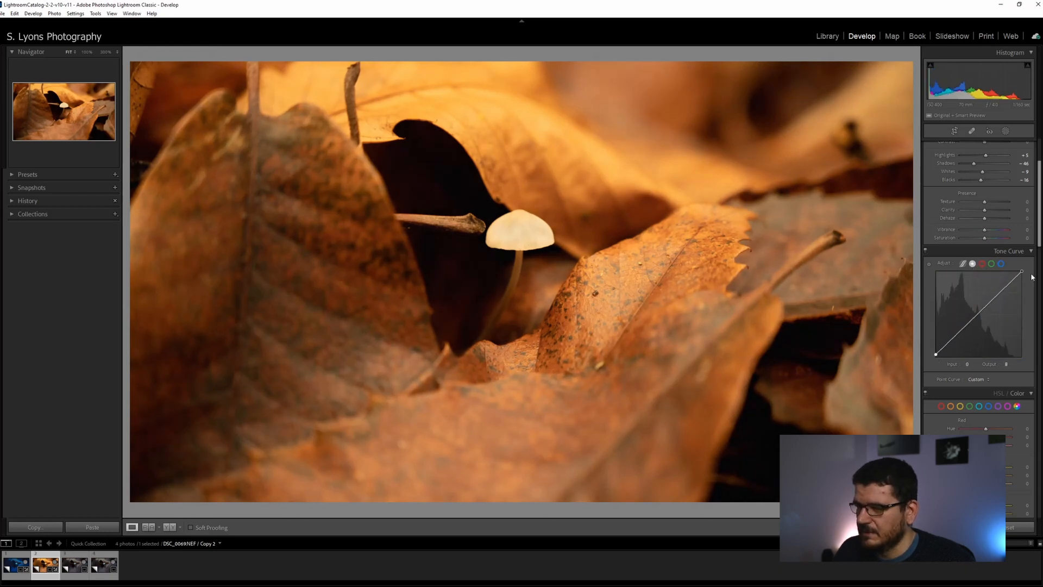
left_click_drag(1022, 271, 1010, 289)
left_click(1008, 287)
left_click_drag(950, 339, 954, 344)
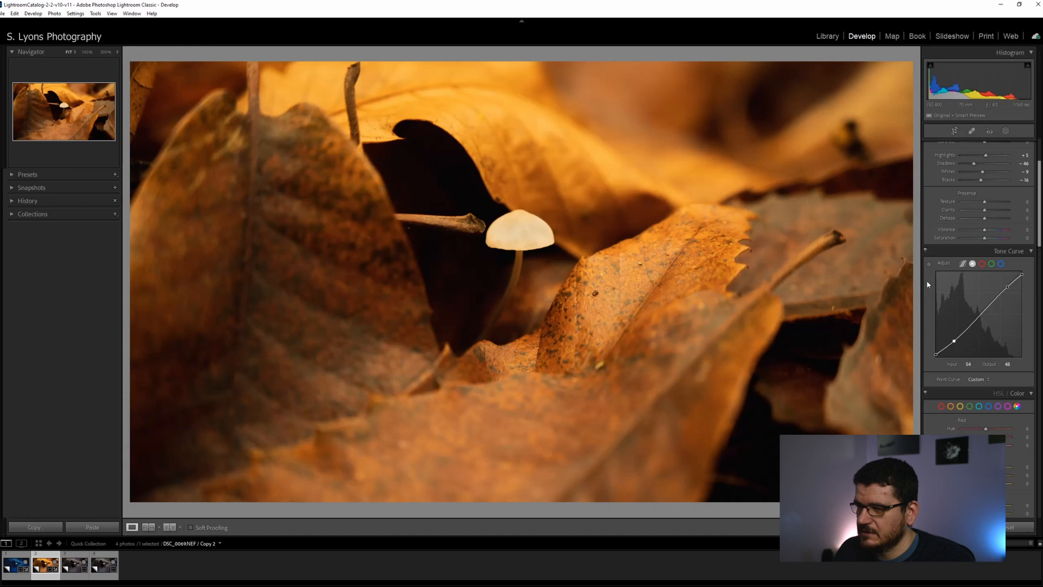
Step: Adjust the HSL colours: Red Hue +40 and Saturation +7, Orange Hue -10 and Saturation -7, Yellow Saturation -15
scroll(937, 266, "down", 3)
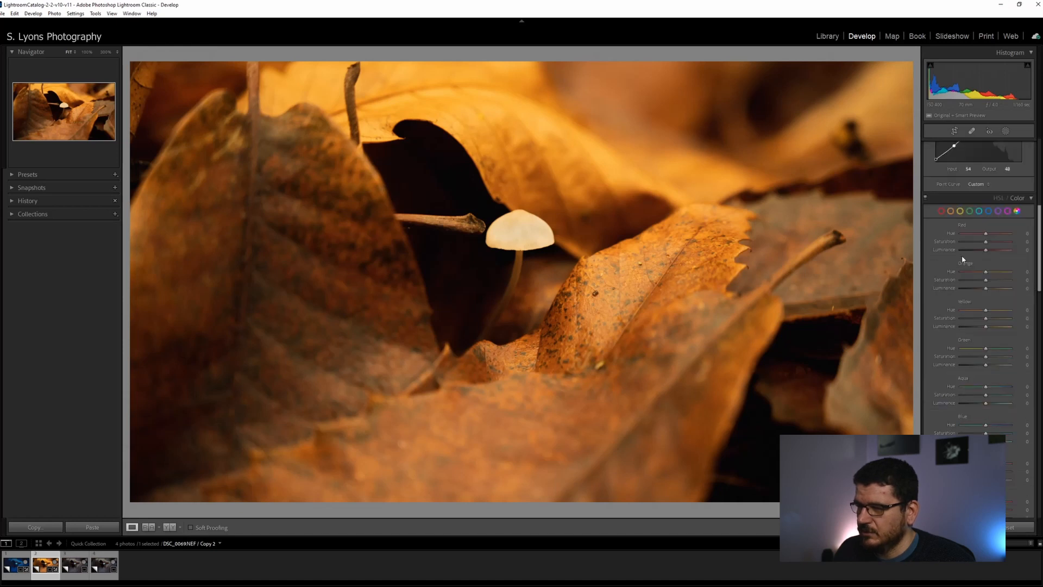
left_click_drag(987, 233, 984, 274)
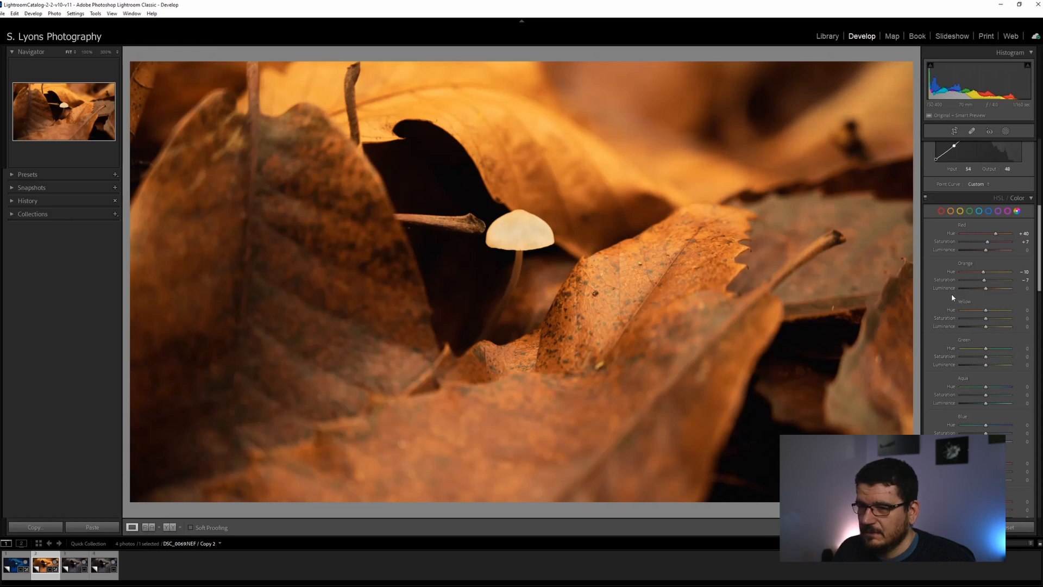
left_click_drag(988, 357, 987, 359)
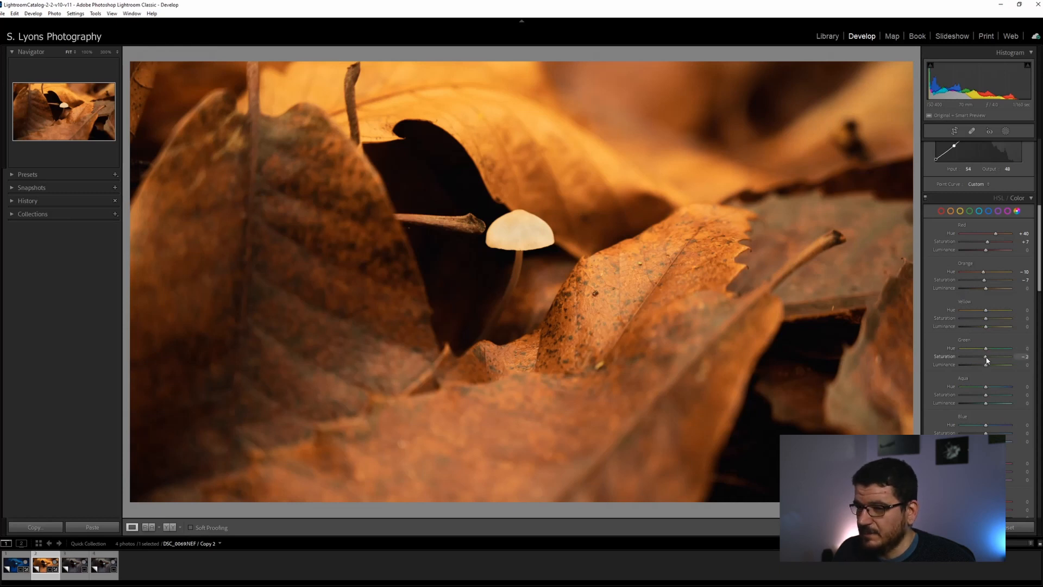
double_click(954, 363)
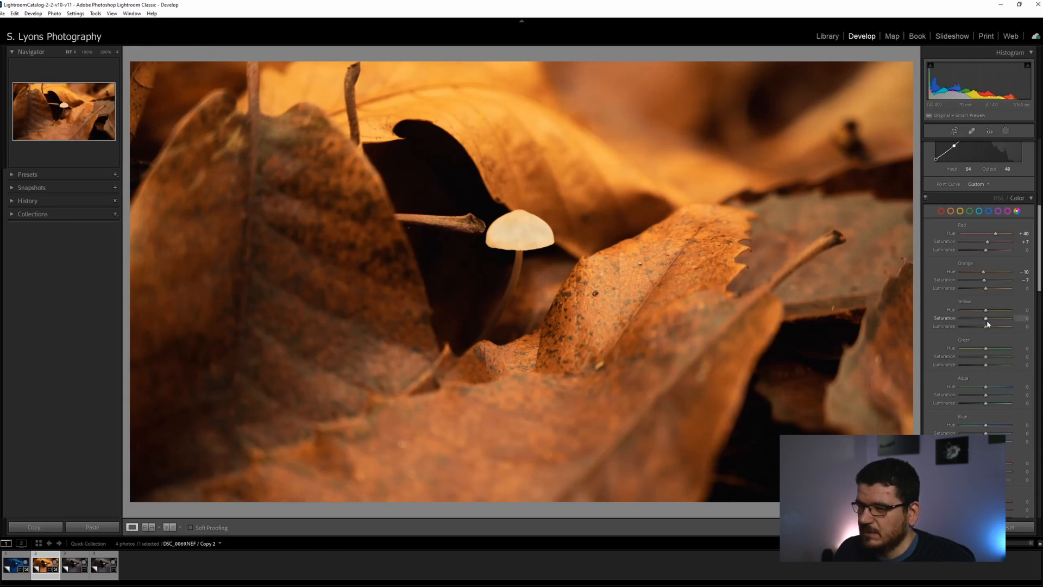
left_click_drag(987, 321, 978, 320)
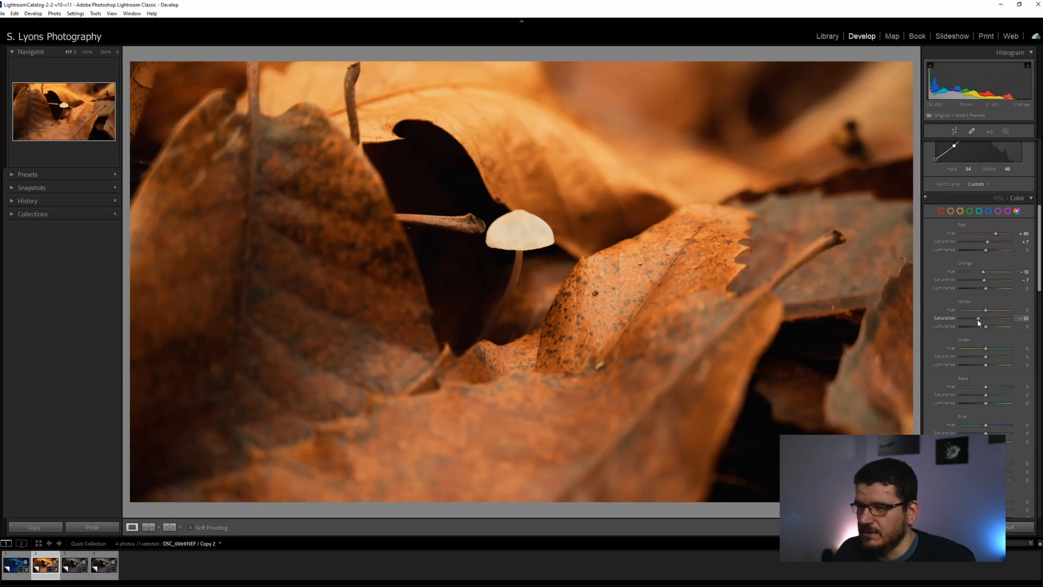
left_click_drag(988, 324, 980, 320)
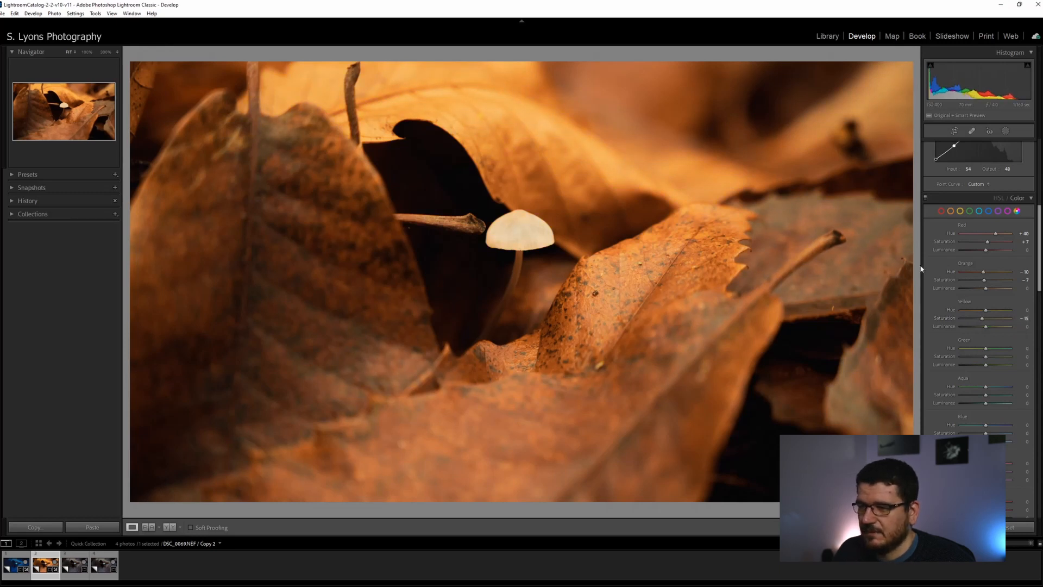
Step: Add a radial gradient mask around the mushroom cap and centre it on the cap
left_click(1005, 131)
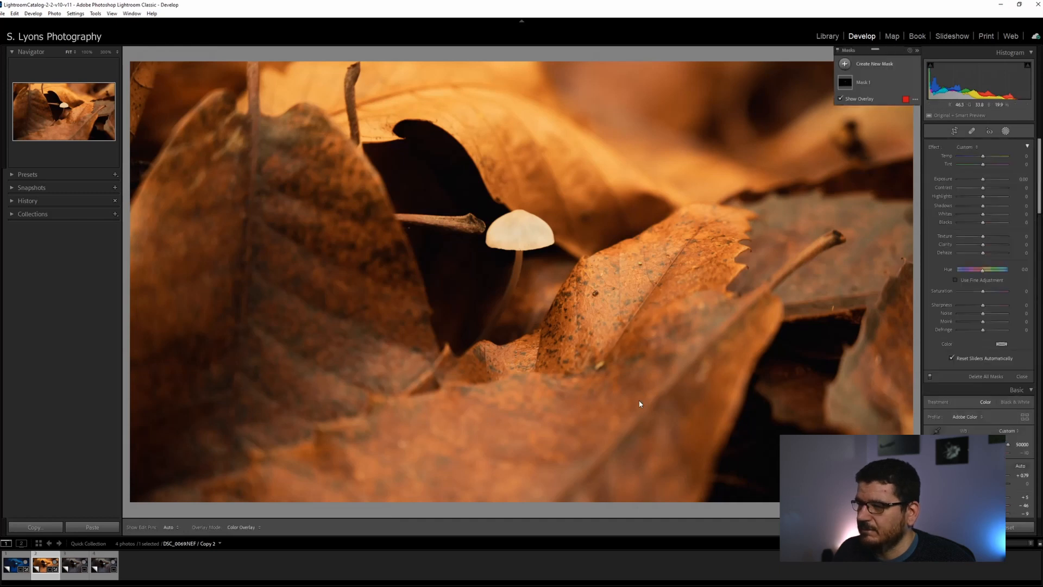
left_click(845, 63)
left_click(893, 128)
left_click_drag(515, 232, 559, 263)
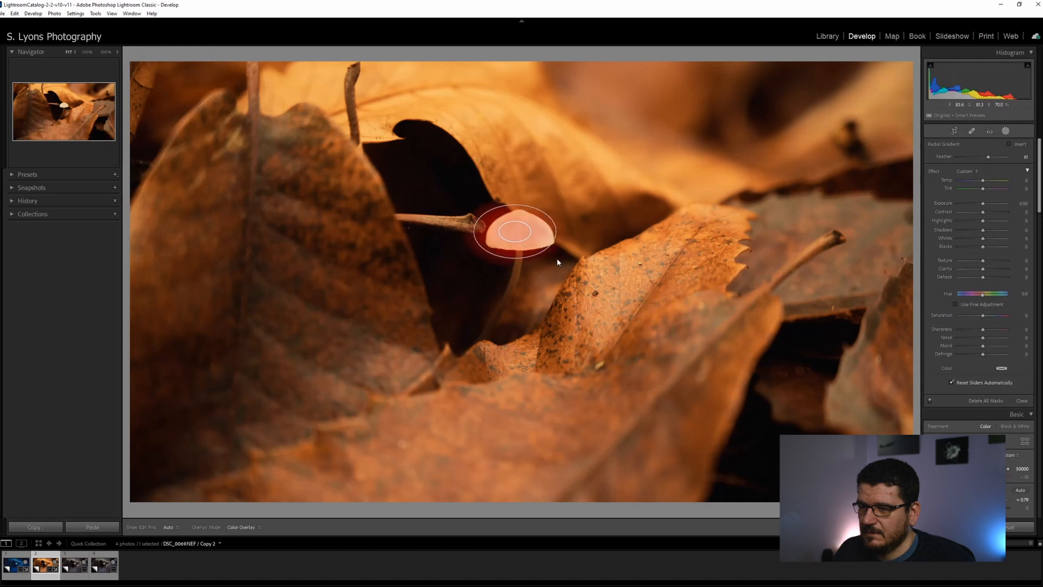
left_click_drag(520, 234, 522, 235)
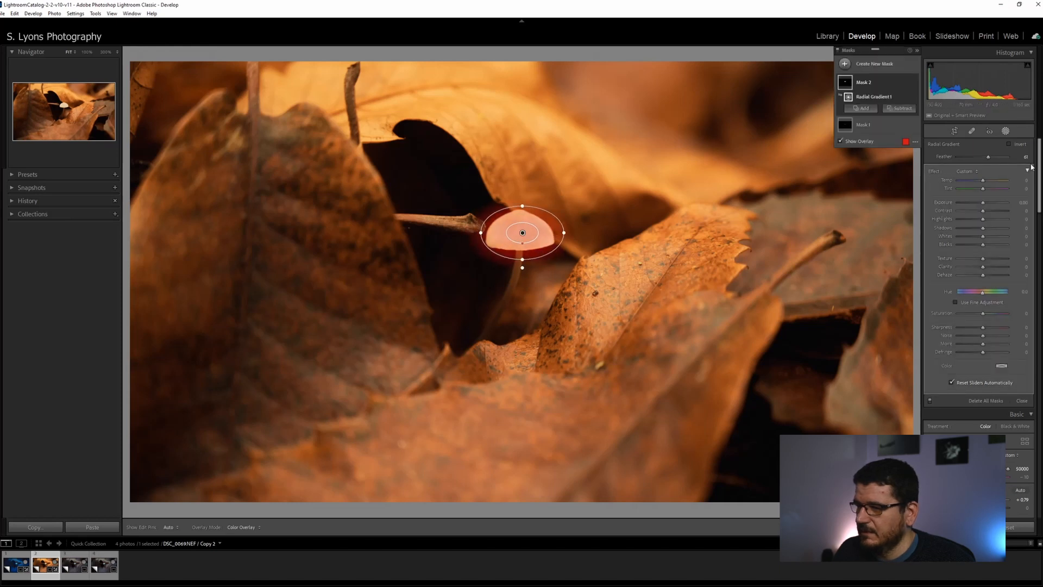
Step: Invert the radial mask to cover everything but the cap, hide its overlay and set its Exposure to -0.44
left_click(1009, 144)
key("o")
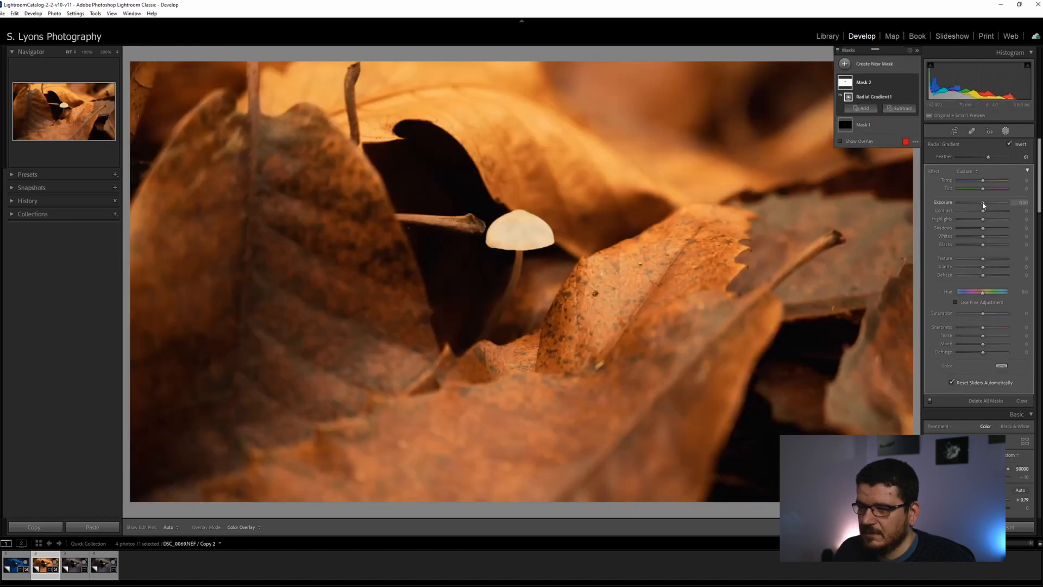
left_click_drag(982, 205, 981, 205)
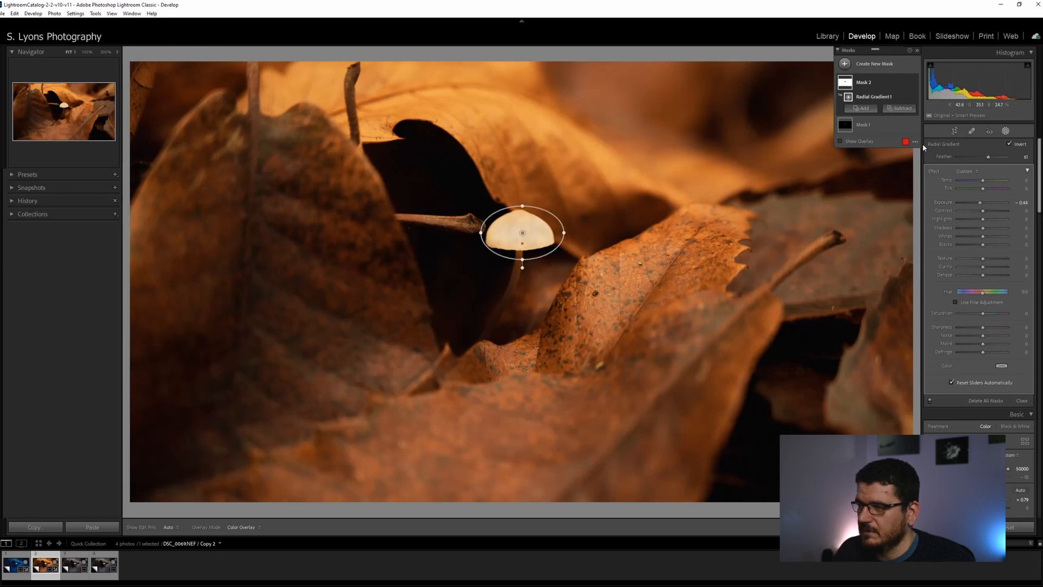
left_click(1005, 131)
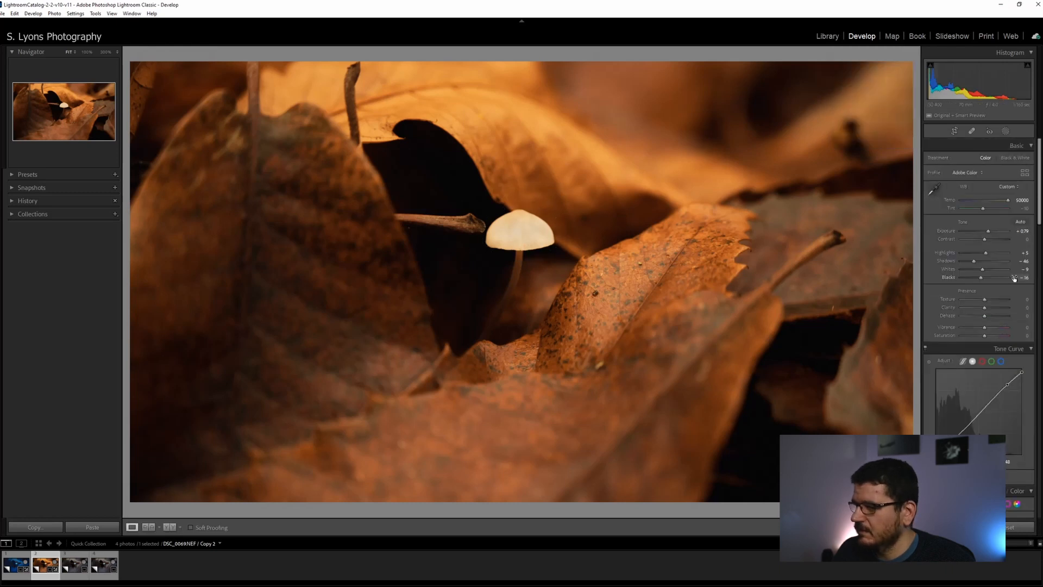
Step: Sharpen the photo with Amount 87, Radius 1.3, Detail 32 and Masking 27, checking the mushroom at 100%
scroll(962, 256, "down", 15)
scroll(962, 257, "down", 3)
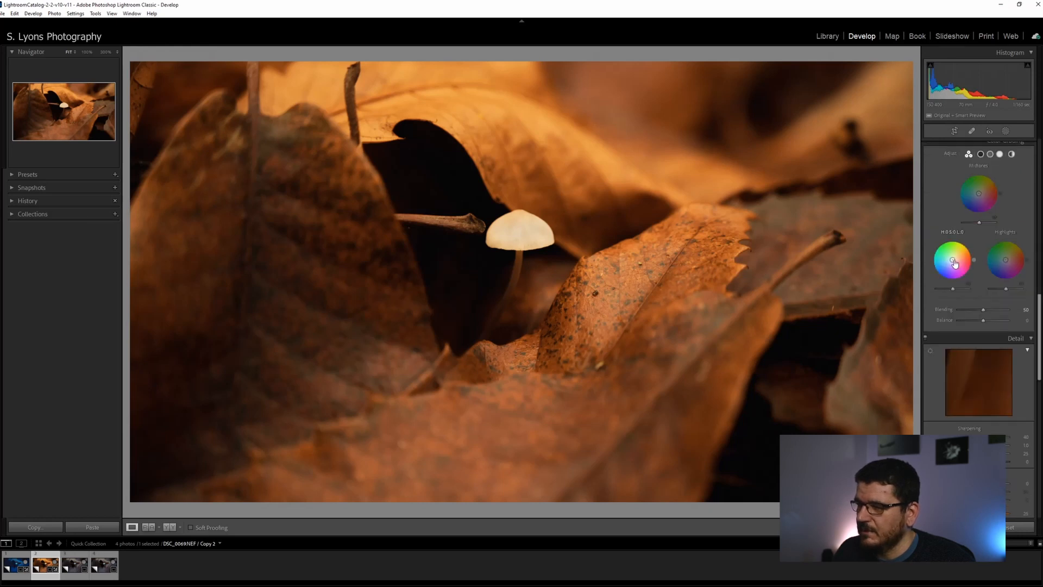
scroll(954, 263, "down", 6)
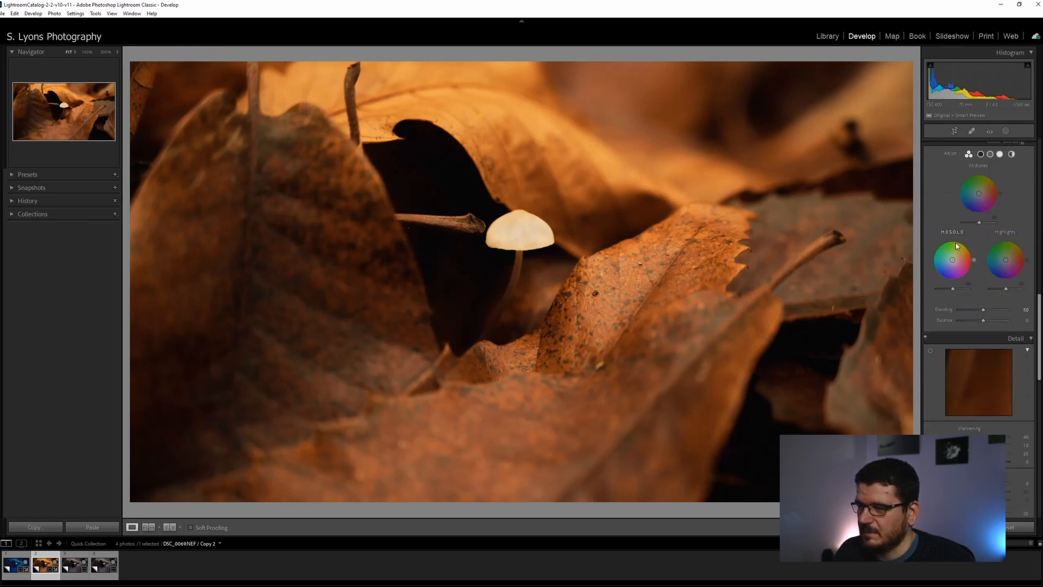
left_click(932, 381)
scroll(950, 284, "up", 3)
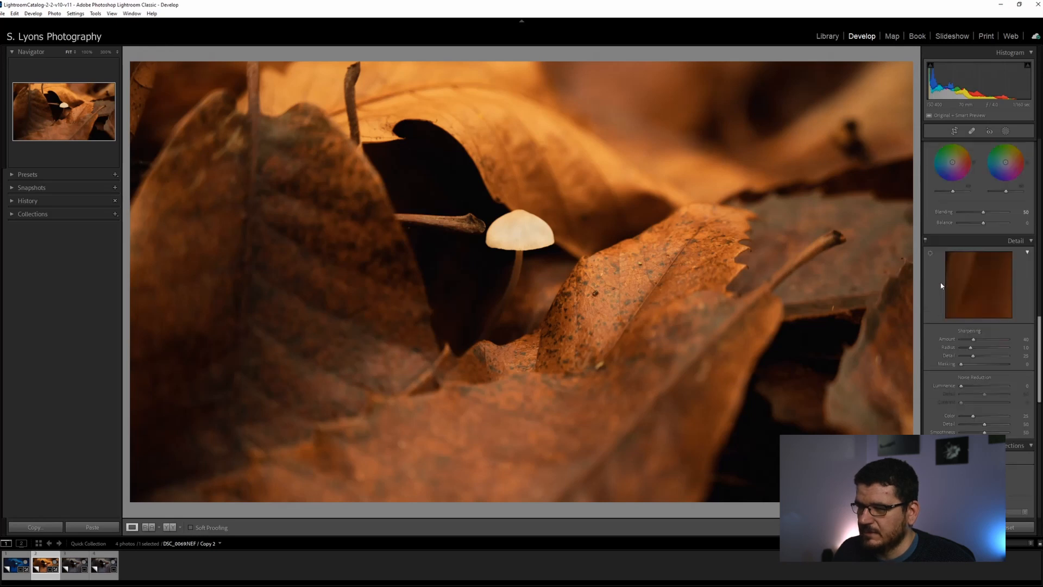
left_click(532, 223)
left_click_drag(585, 292, 616, 318)
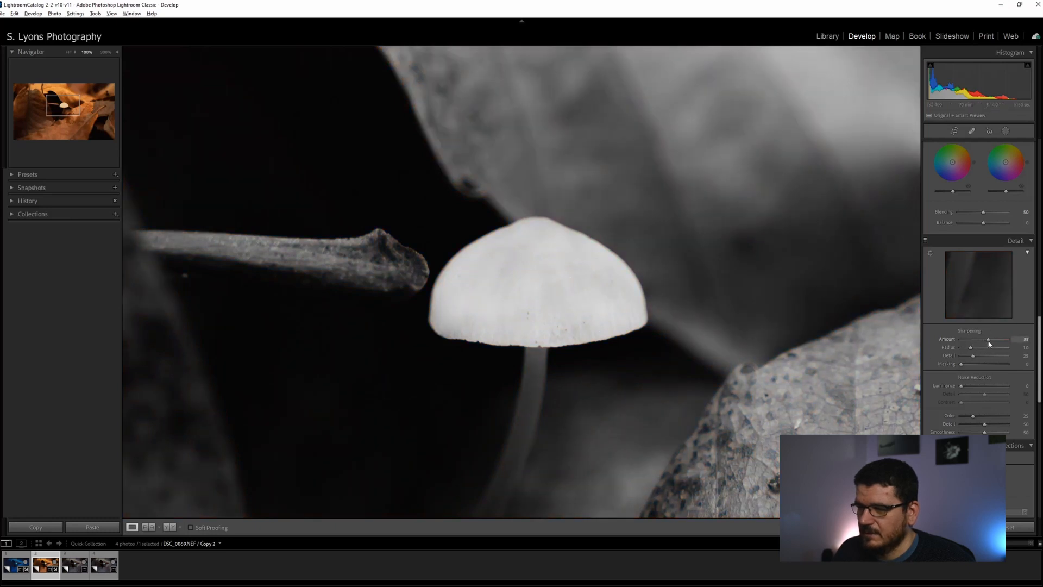
mouse_move(974, 352)
left_mouse_down()
mouse_move(960, 366)
mouse_move(974, 367)
left_mouse_up()
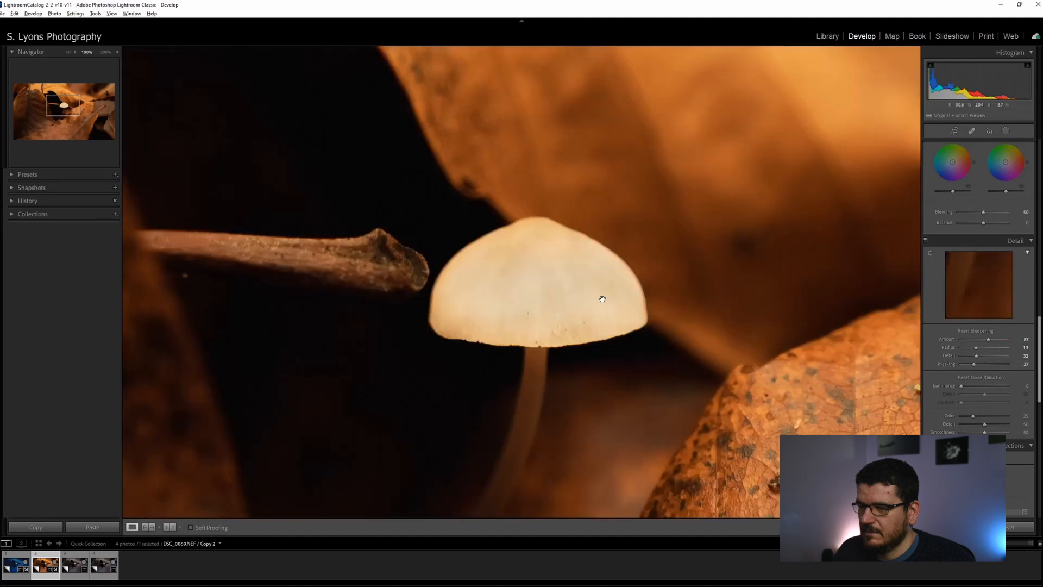
Step: Compare the whole golden version with the unedited photo
left_click(590, 301)
left_click(580, 328)
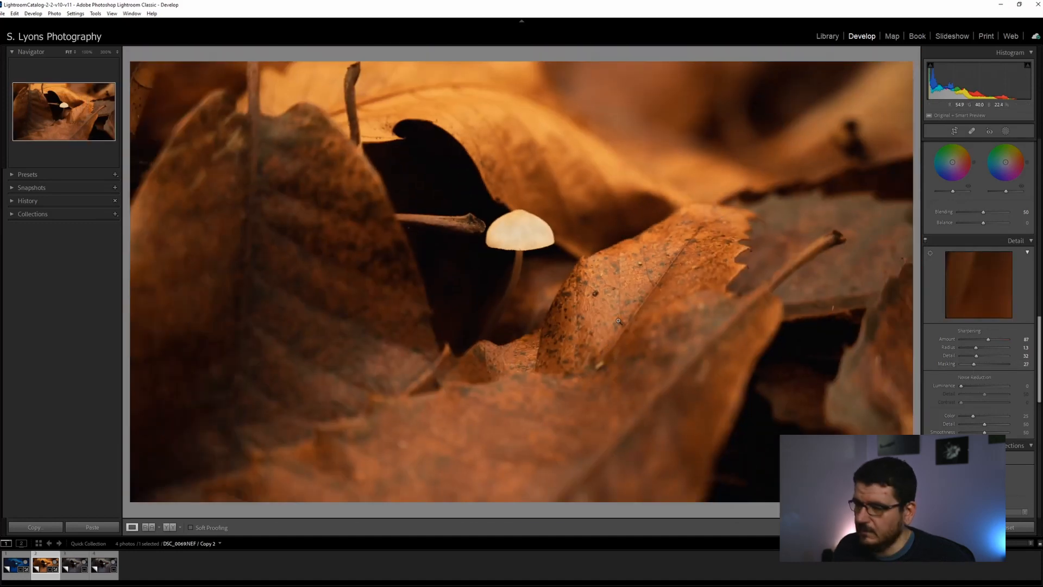
key("backslash")
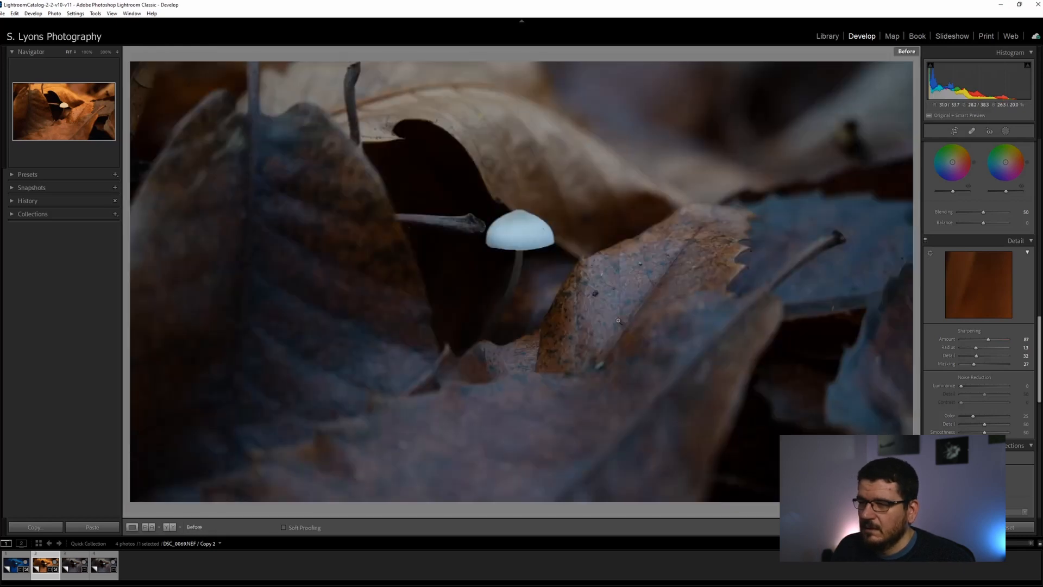
key("backslash")
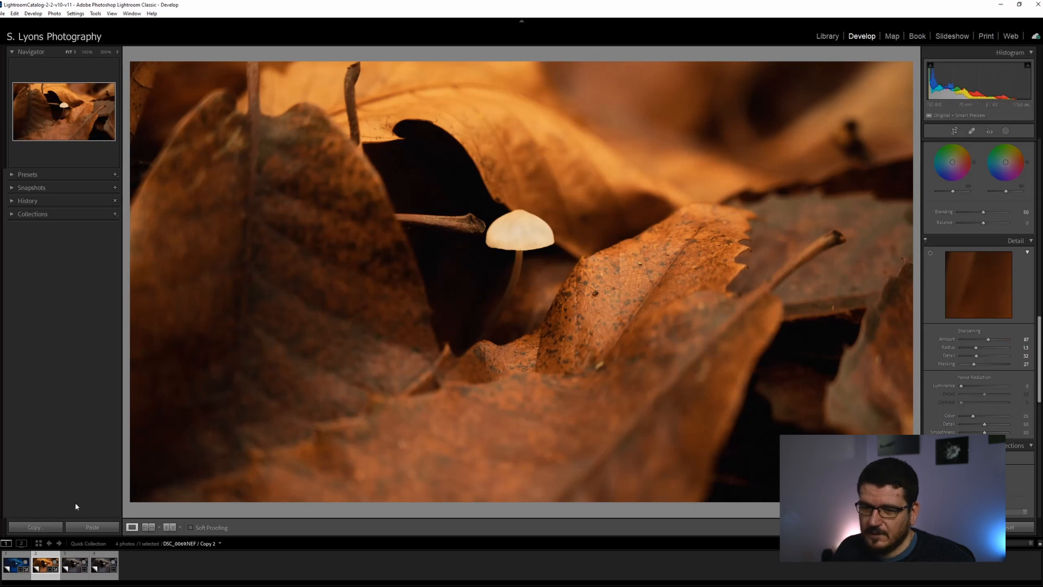
Step: Switch to Copy 3 of the mushroom photo and warm its white balance to a Temp of 9960
left_click(76, 566)
key("backslash")
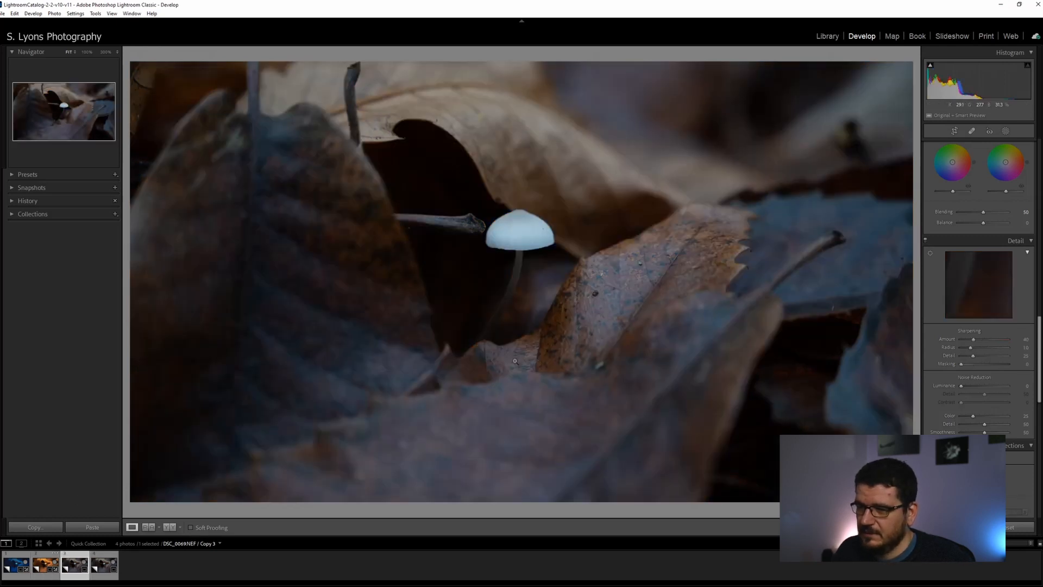
scroll(941, 283, "up", 10)
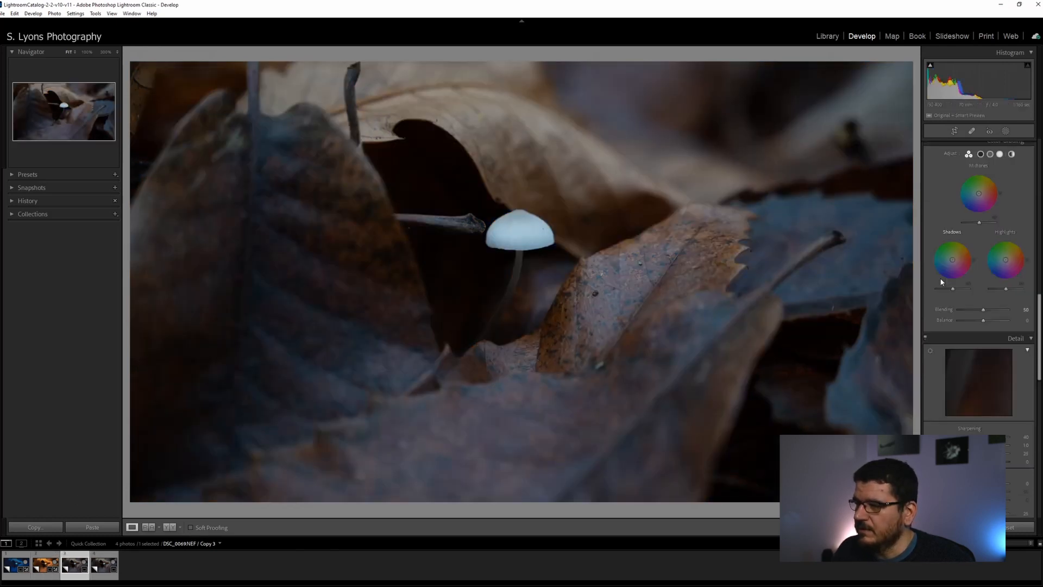
scroll(940, 284, "up", 3)
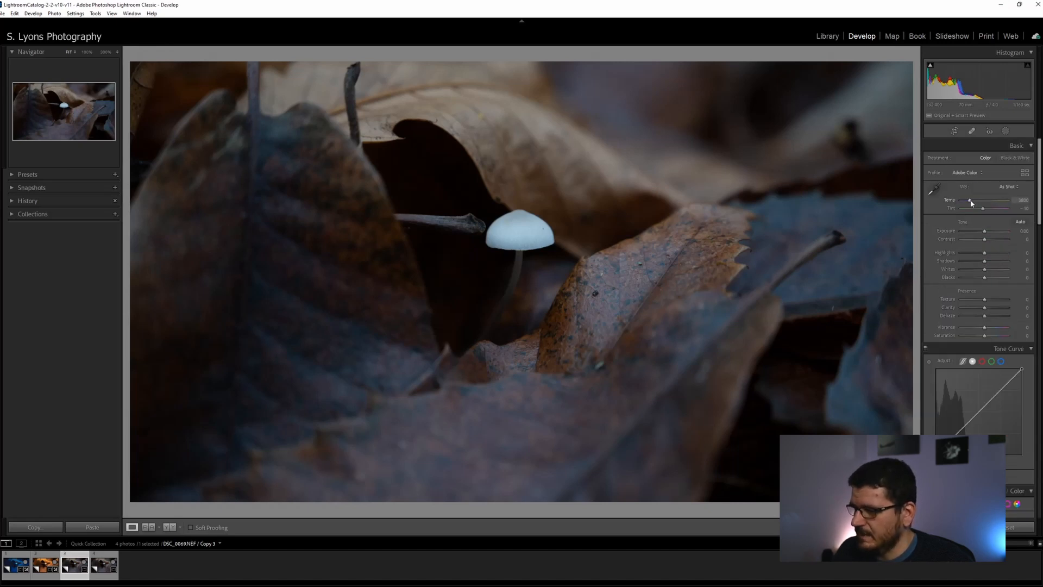
left_click_drag(971, 201, 995, 204)
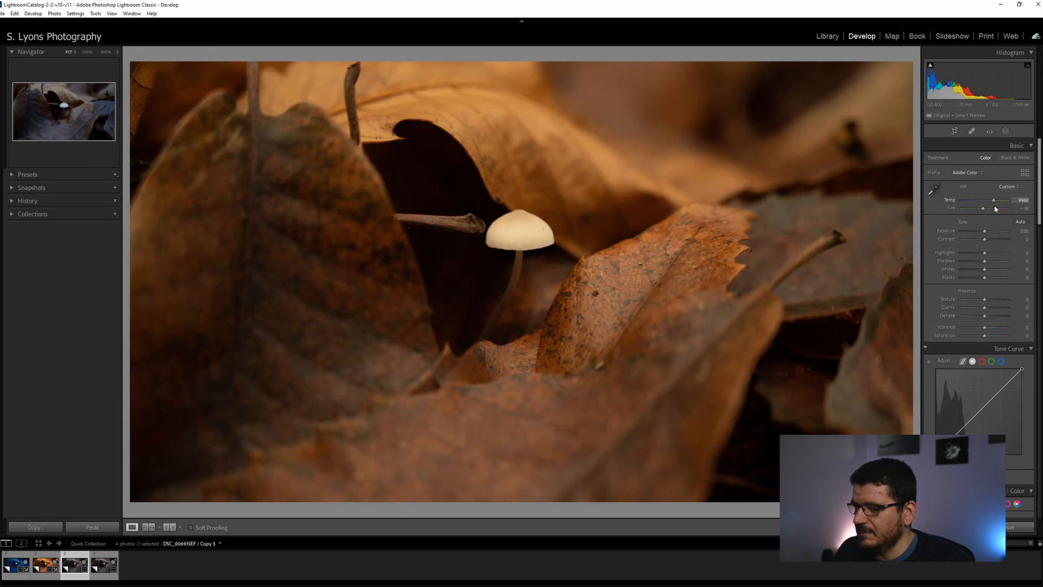
Step: Set Temp 11215, Exposure -0.79, Contrast +33, Highlights +37, Shadows -33 and Whites +32
left_click_drag(985, 233, 982, 233)
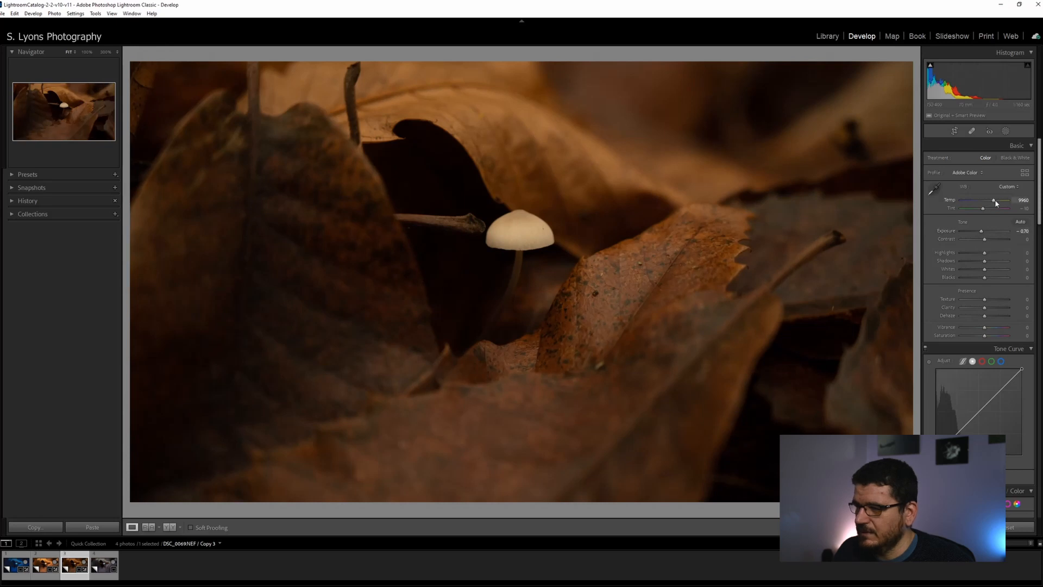
left_click_drag(981, 232, 982, 235)
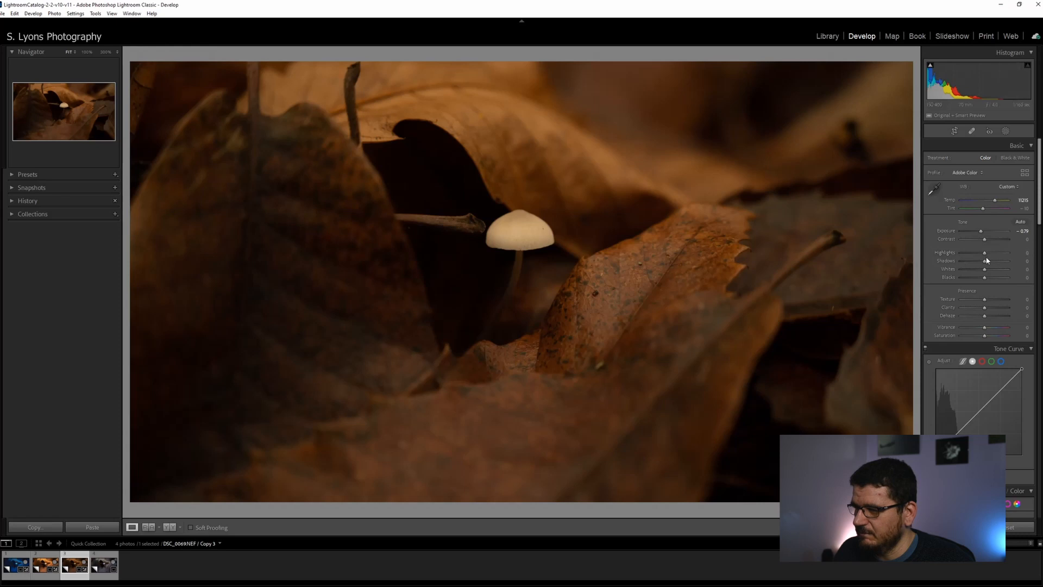
left_click_drag(986, 243, 968, 258)
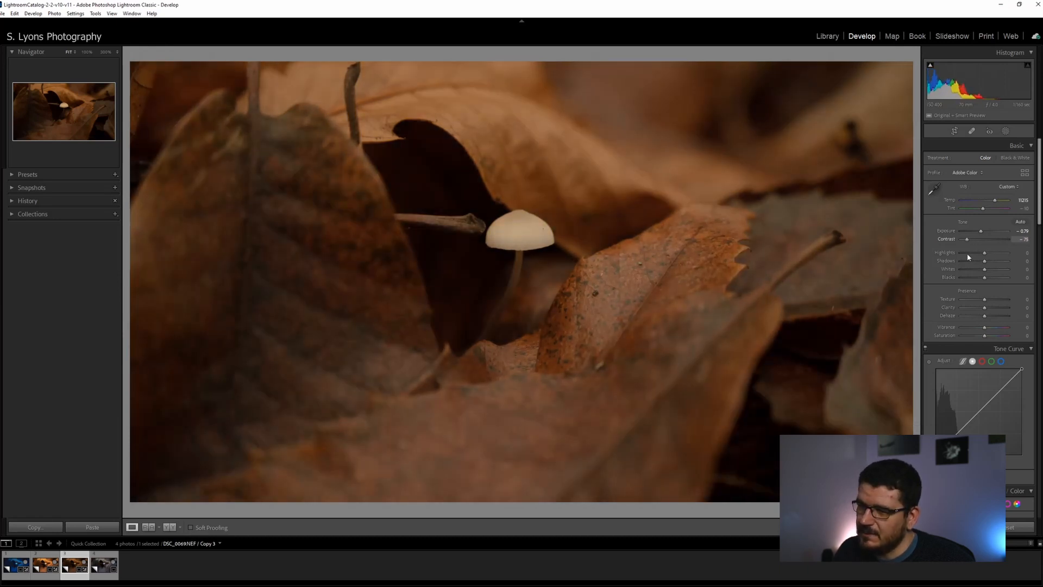
left_click_drag(969, 258, 992, 270)
Step: Clone out the small dark speck on the upper part of the mushroom cap
left_click(971, 131)
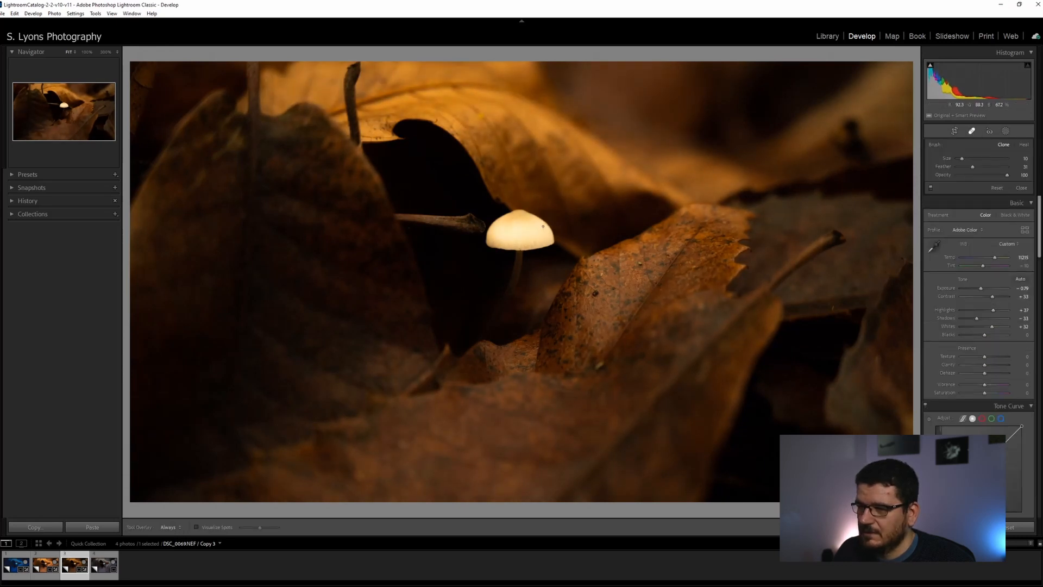
left_click(970, 134)
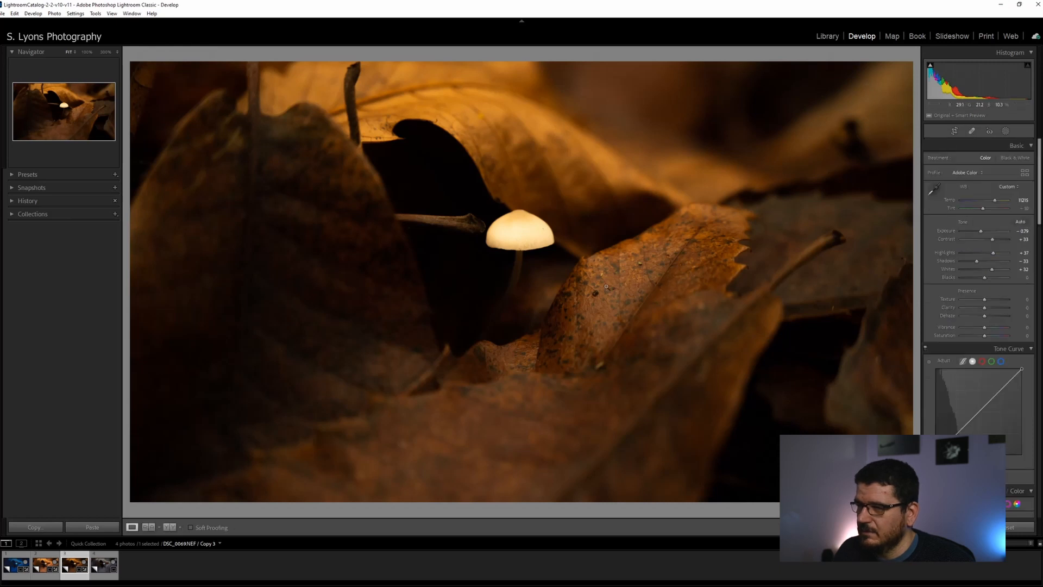
left_click(527, 227)
left_click(972, 131)
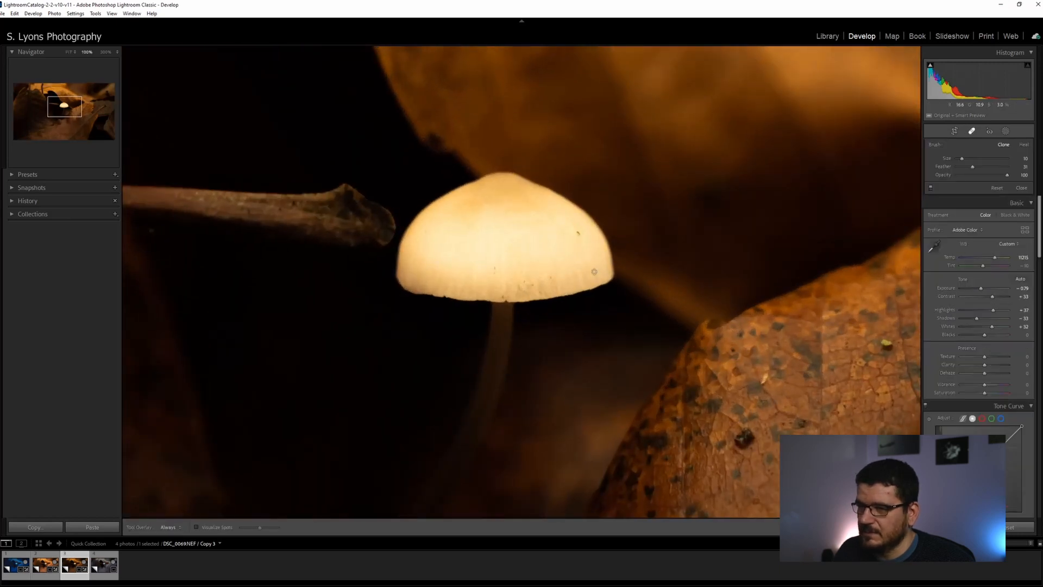
left_click(578, 232)
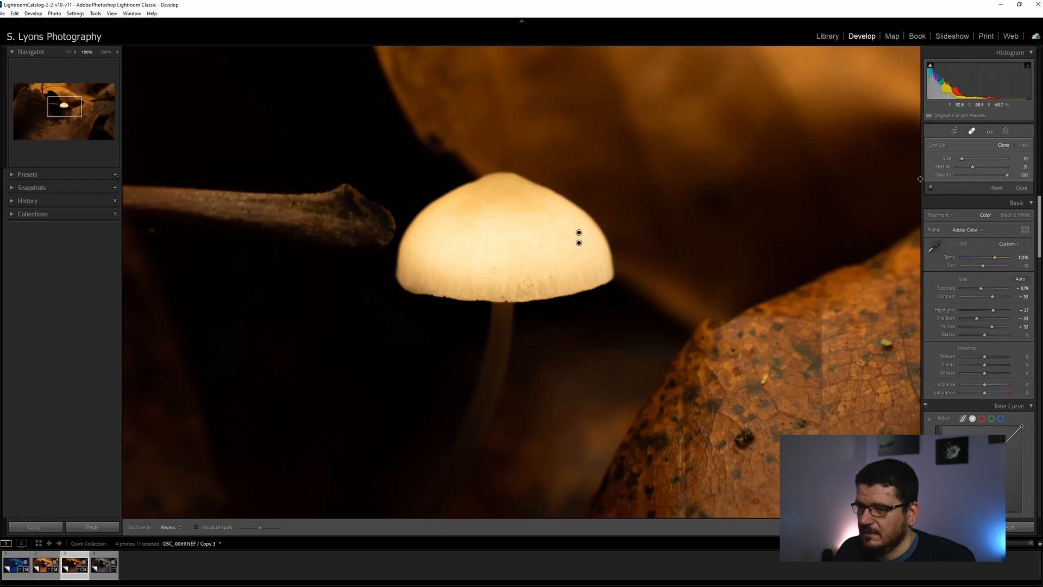
key("q")
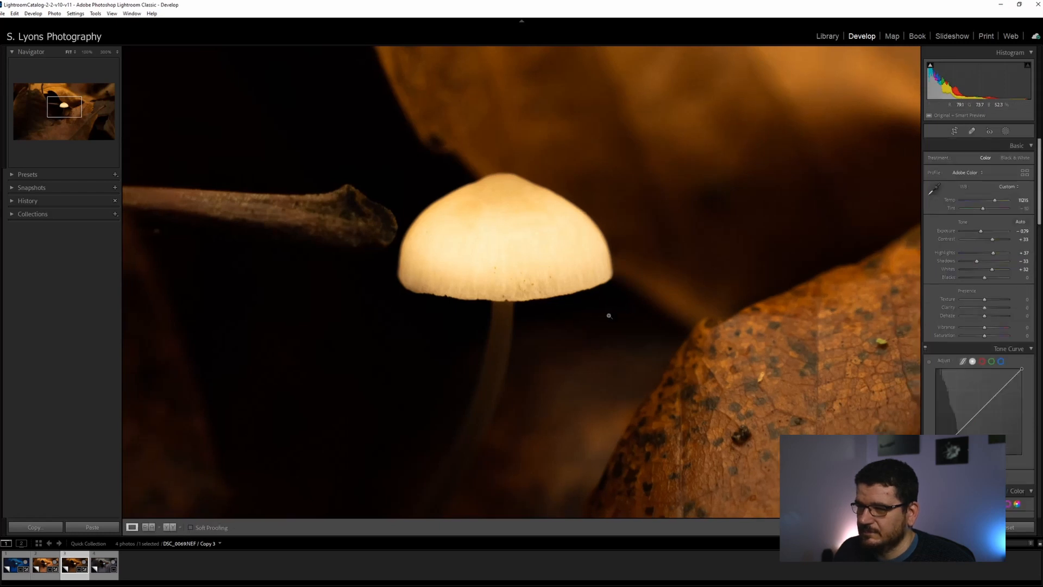
left_click(608, 309)
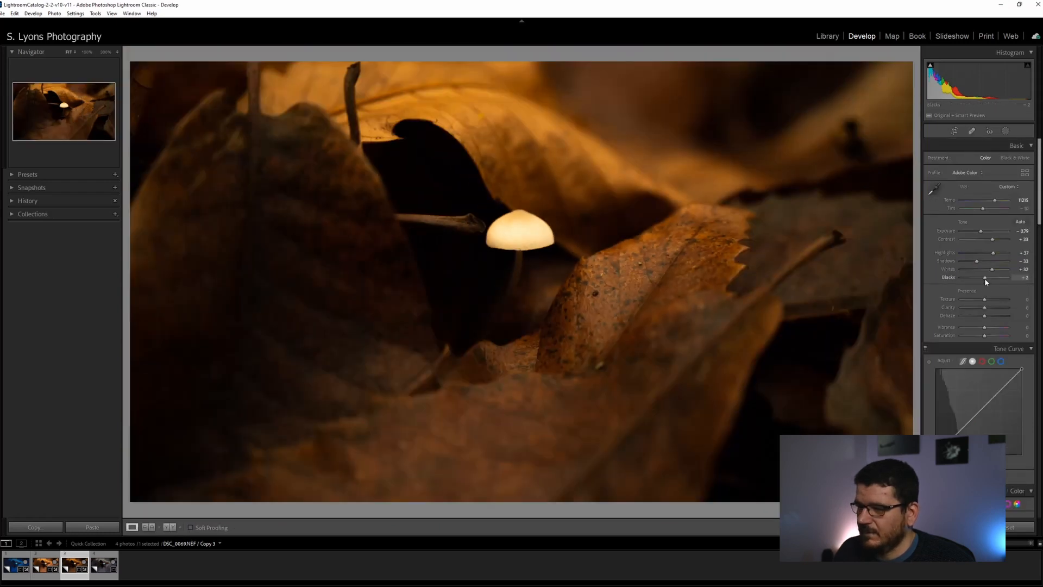
Step: Set Blacks to -2 and lower Texture to -100
mouse_move(984, 278)
left_mouse_down()
mouse_move(973, 280)
mouse_move(983, 282)
left_mouse_up()
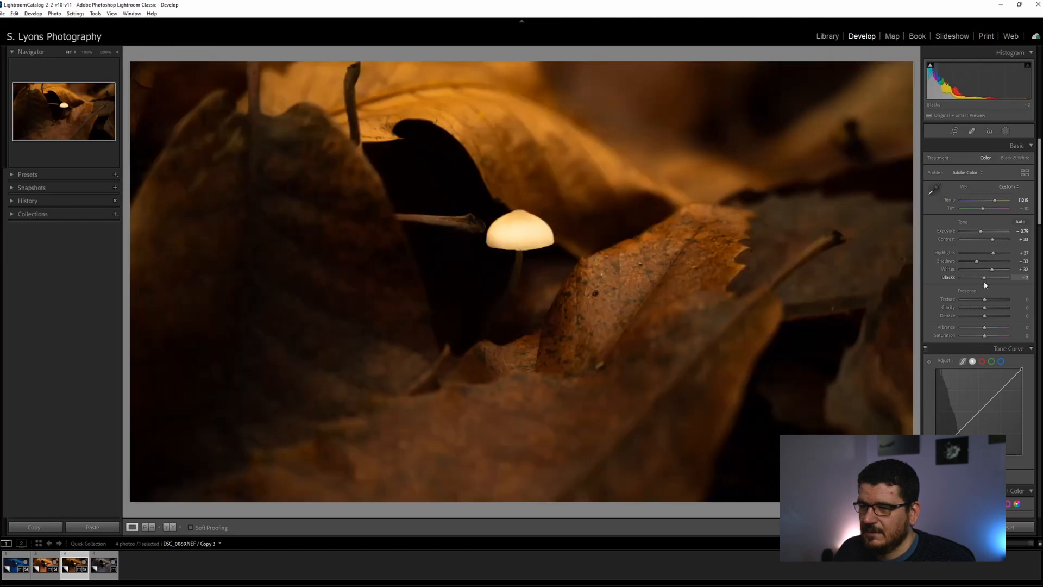
left_click_drag(984, 302, 950, 302)
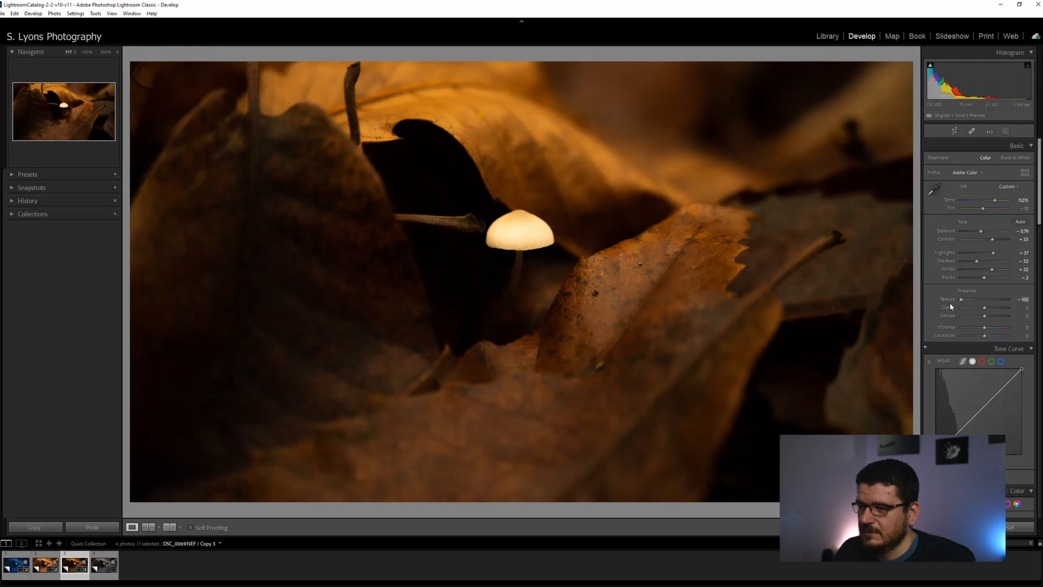
Step: Reset Texture to 0 and lower Vibrance to -39 on the warm mushroom photo
double_click(947, 301)
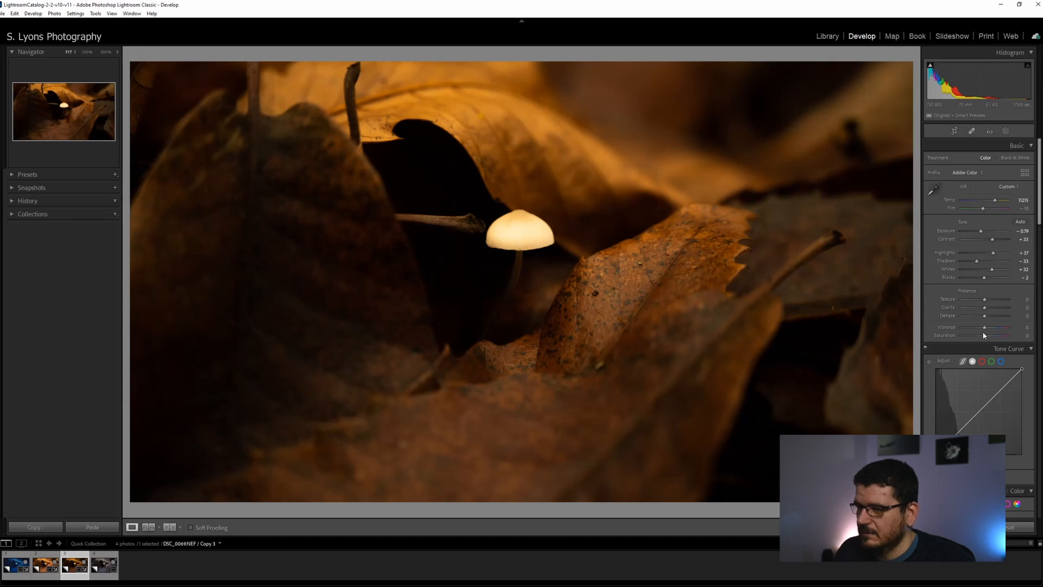
left_click_drag(987, 329, 974, 328)
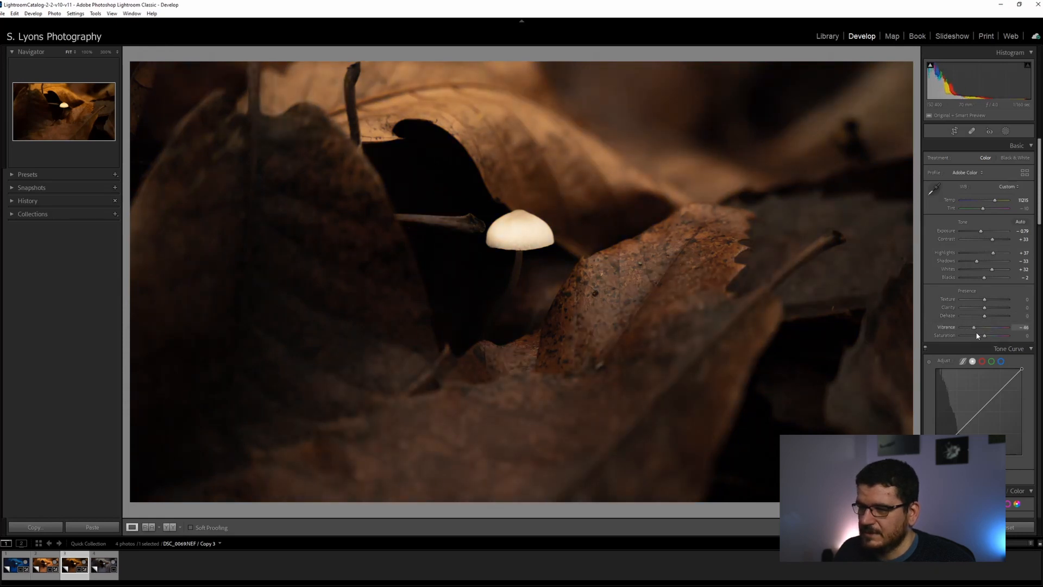
left_click(976, 331)
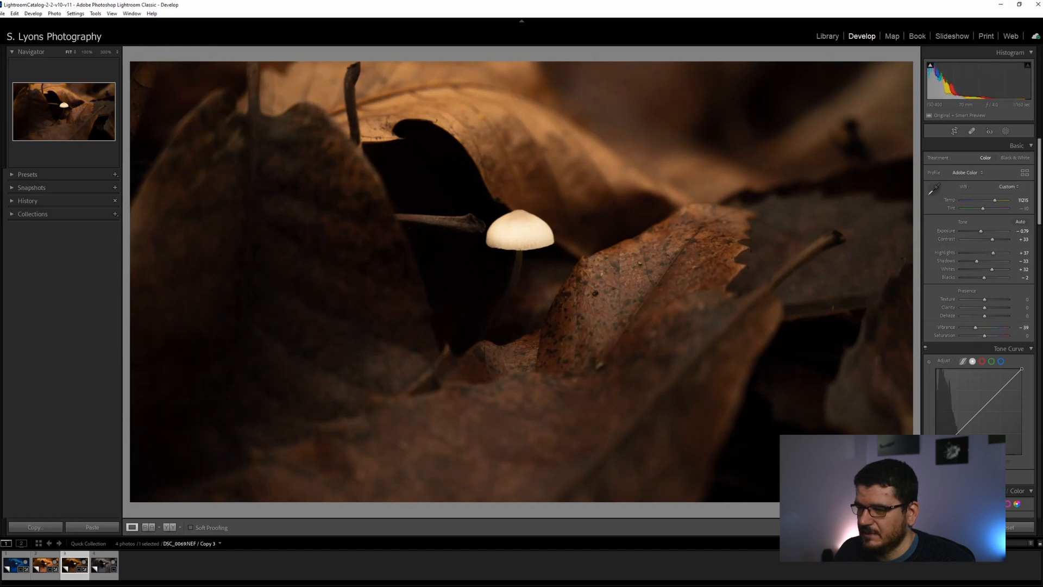
Step: Shape the tone curve into a faded S-curve with lifted blacks, lowered whites and a midtone point at input 123, output 126
left_click_drag(935, 454, 935, 446)
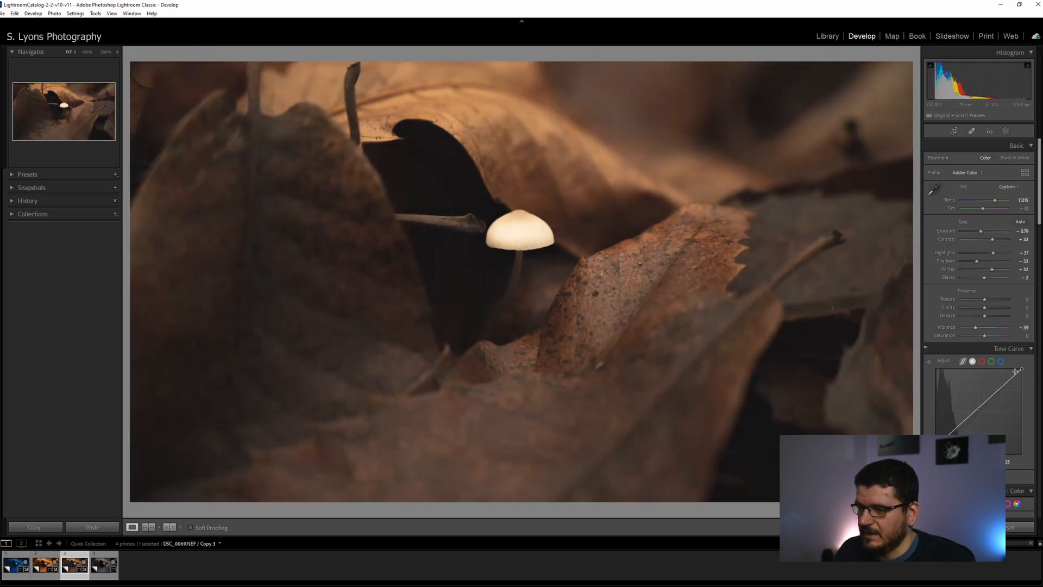
left_click_drag(1022, 369, 1022, 377)
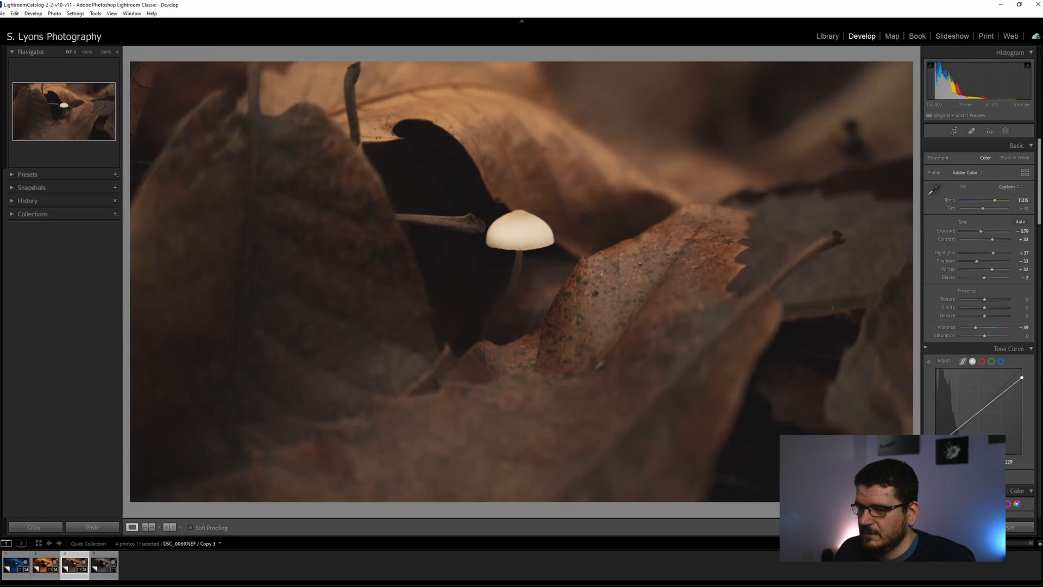
left_click_drag(936, 446, 936, 432)
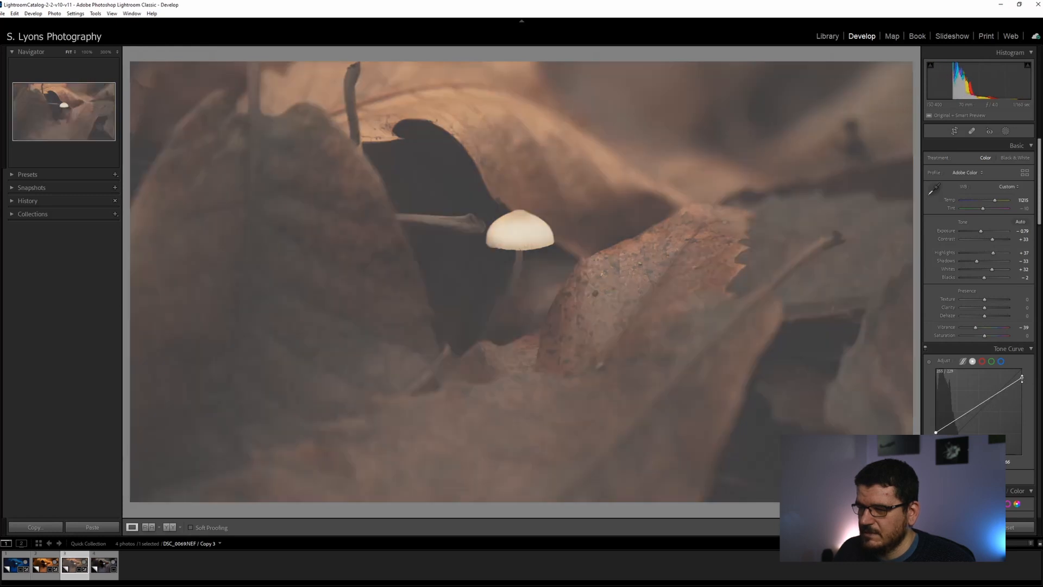
left_click_drag(1021, 377, 1029, 387)
left_click_drag(953, 423, 964, 430)
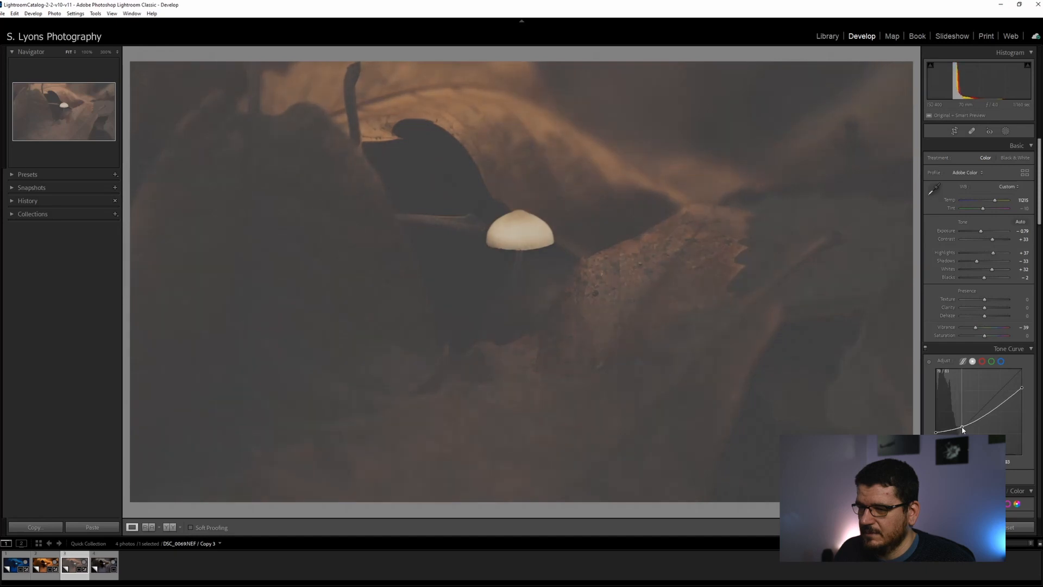
left_click_drag(1002, 402, 1022, 382)
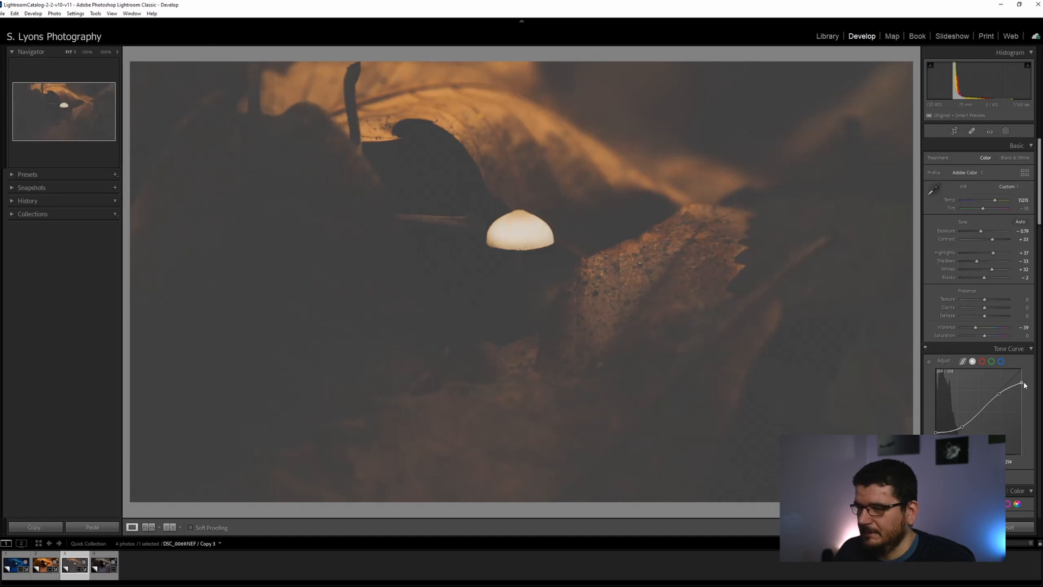
left_click_drag(935, 432, 960, 432)
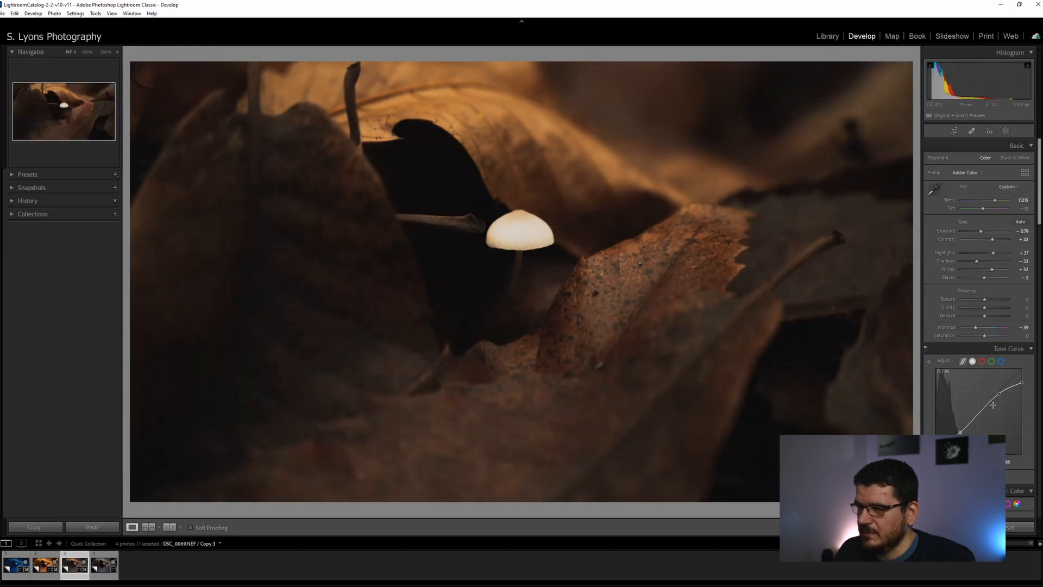
left_click_drag(1023, 388, 978, 415)
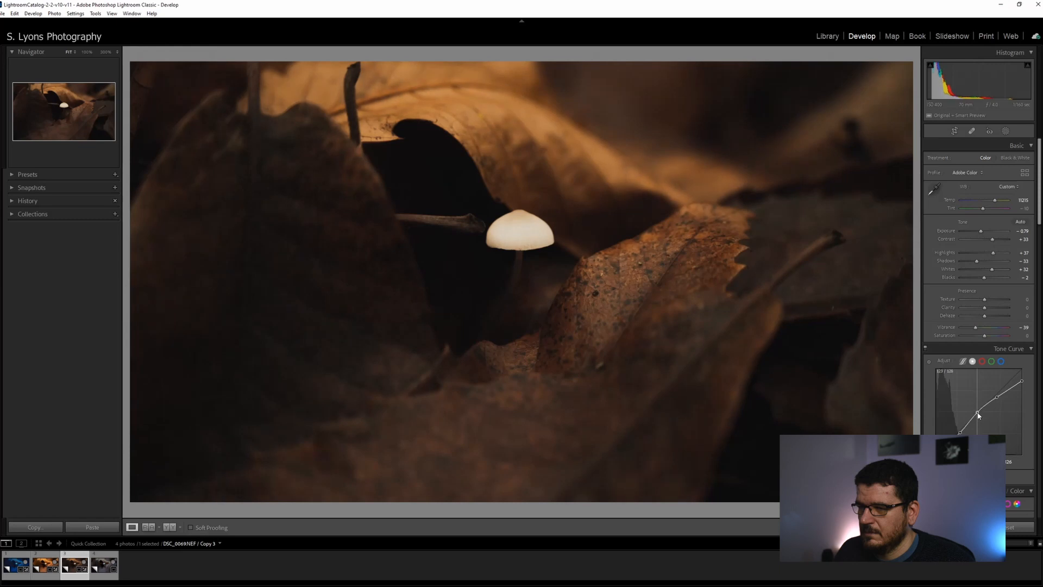
Step: Look through the colour adjustments and compare the warm edit with its unedited original
scroll(951, 339, "down", 3)
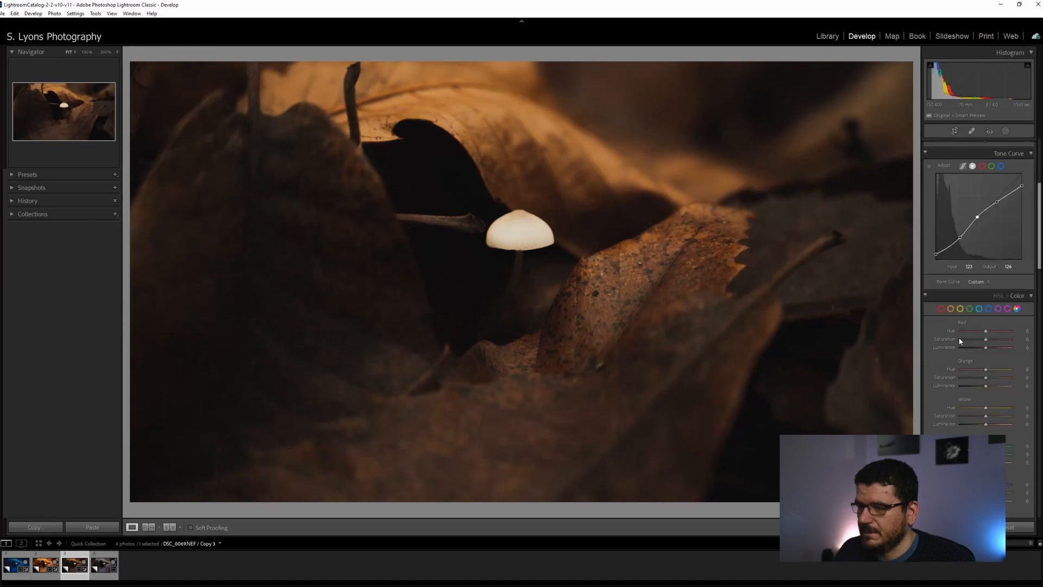
scroll(952, 340, "down", 2)
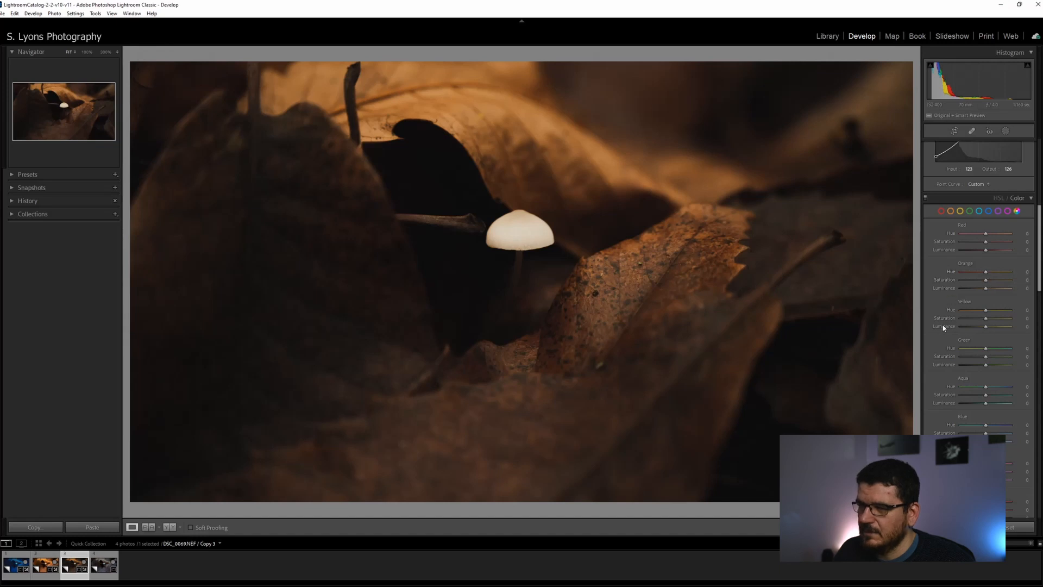
scroll(944, 337, "down", 3)
scroll(946, 351, "up", 5)
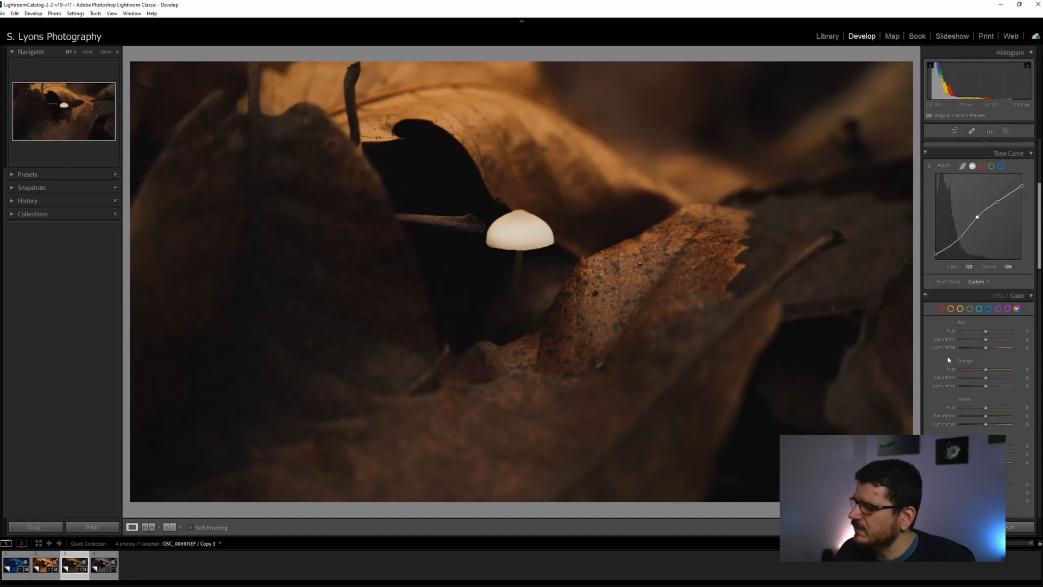
scroll(948, 360, "down", 10)
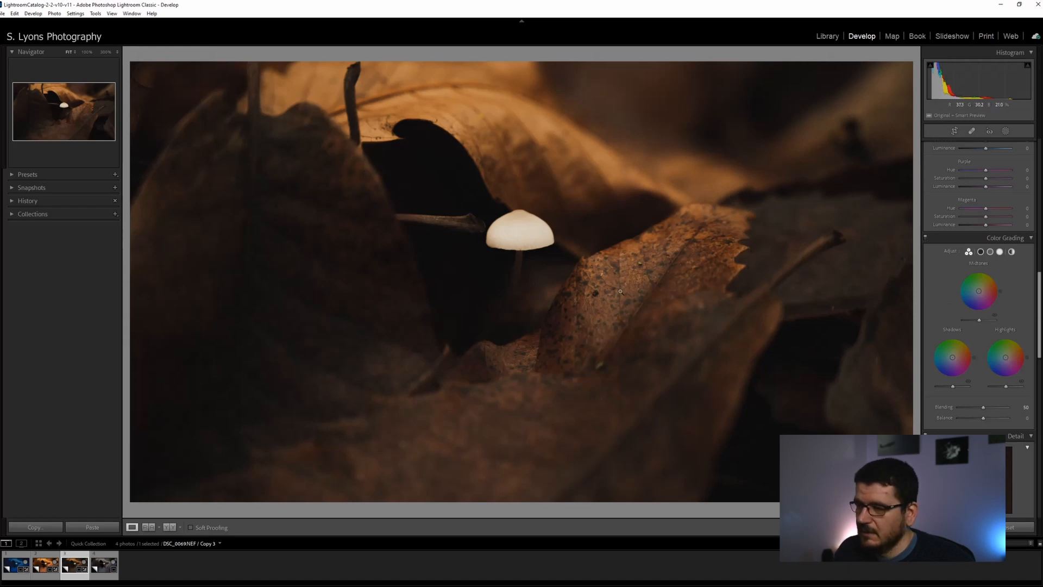
key("backslash")
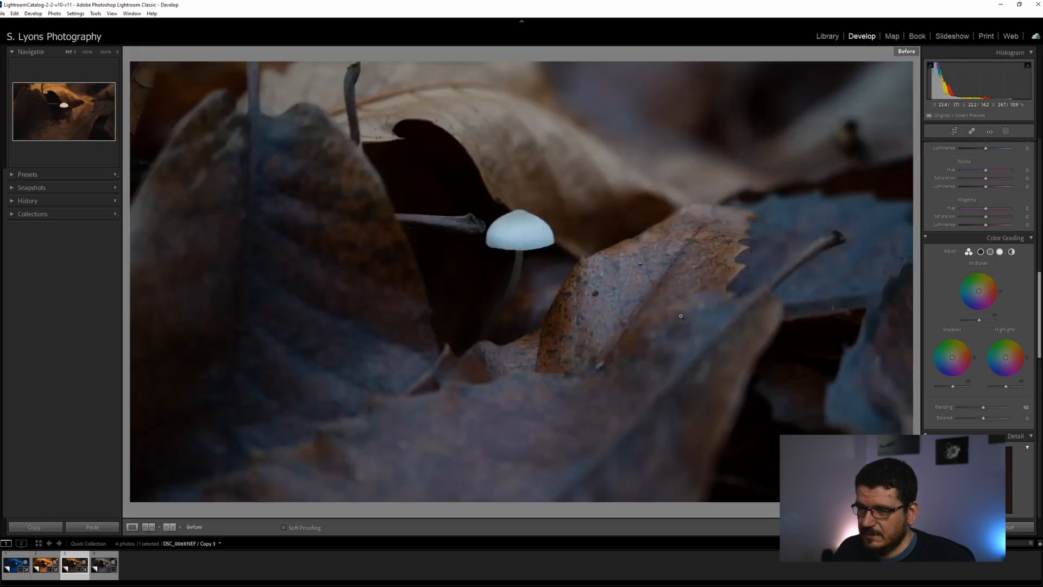
key("backslash")
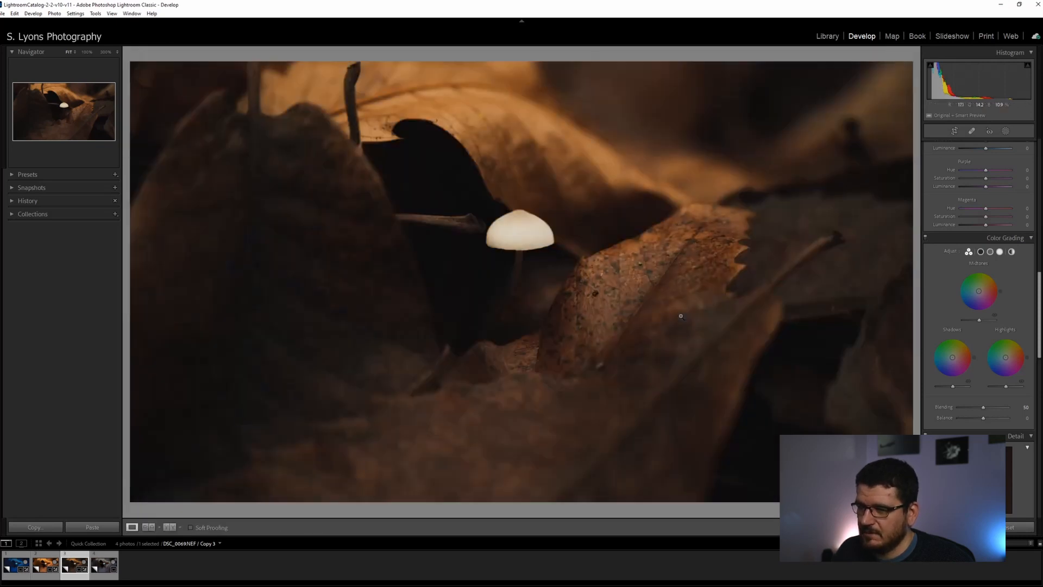
Step: Switch to Copy 4 of the mushroom photo and convert it to Black & White
key("Right")
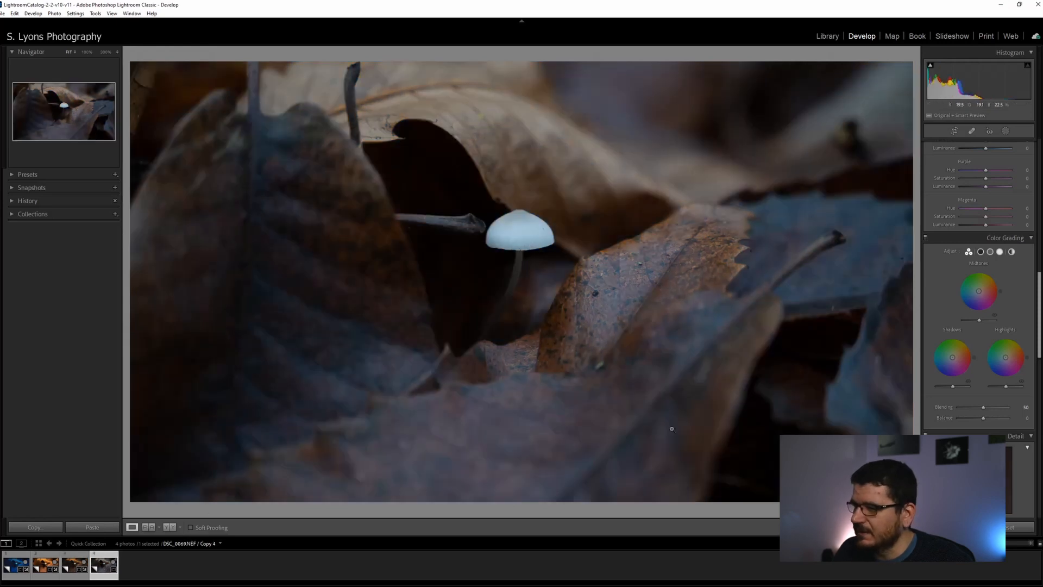
scroll(951, 318, "up", 10)
left_click(1015, 157)
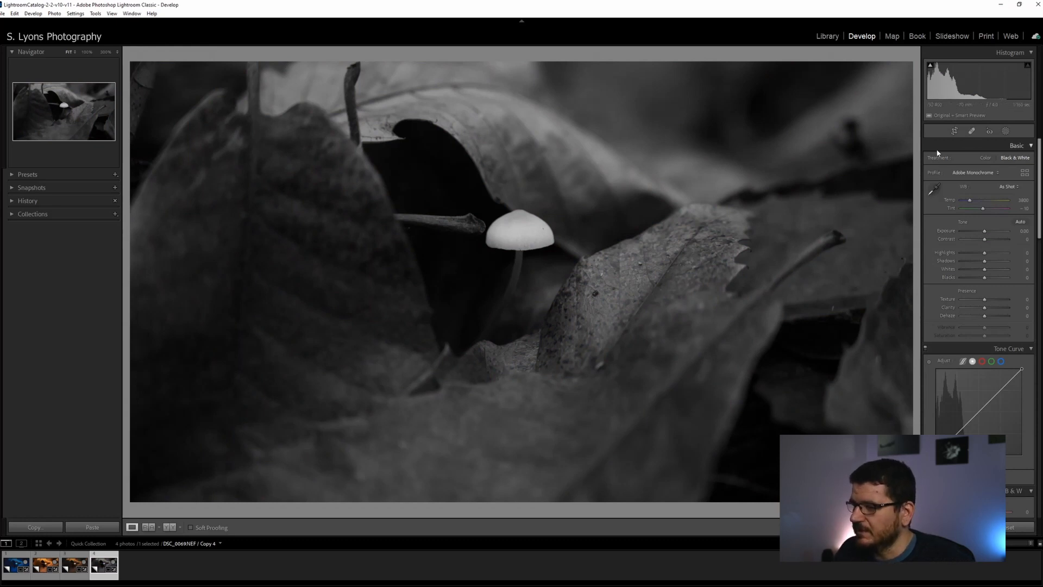
Step: Clone out the small dark speck on the upper right part of the mushroom cap in Copy 4
left_click(972, 131)
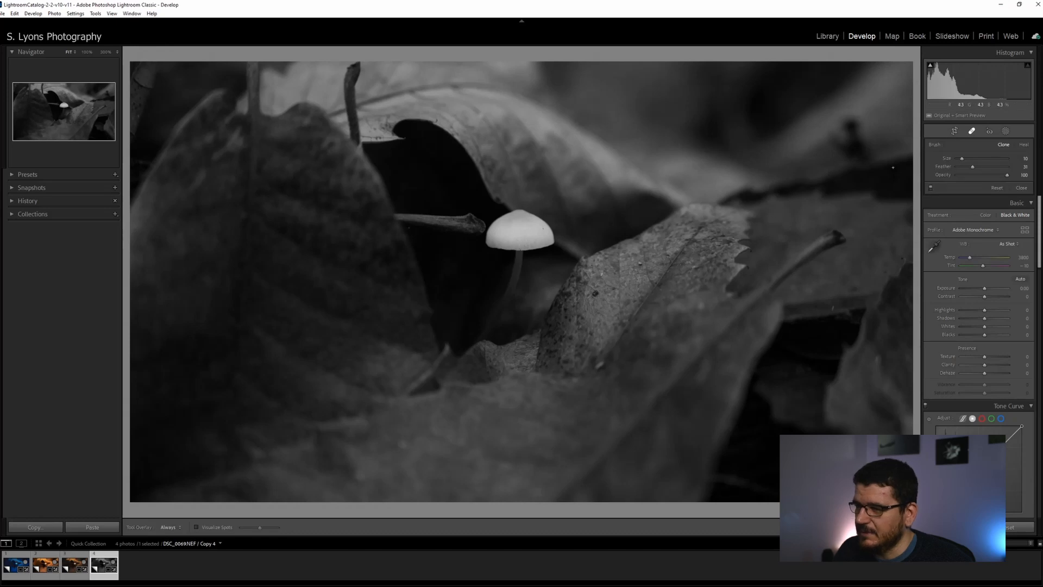
left_click(971, 131)
left_click(540, 235)
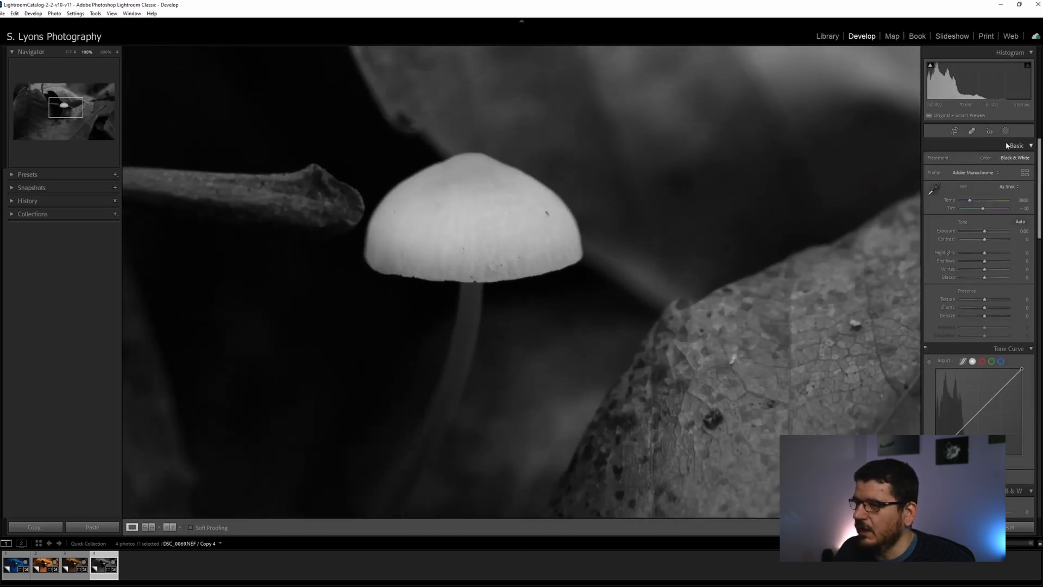
left_click(972, 131)
left_click(546, 211)
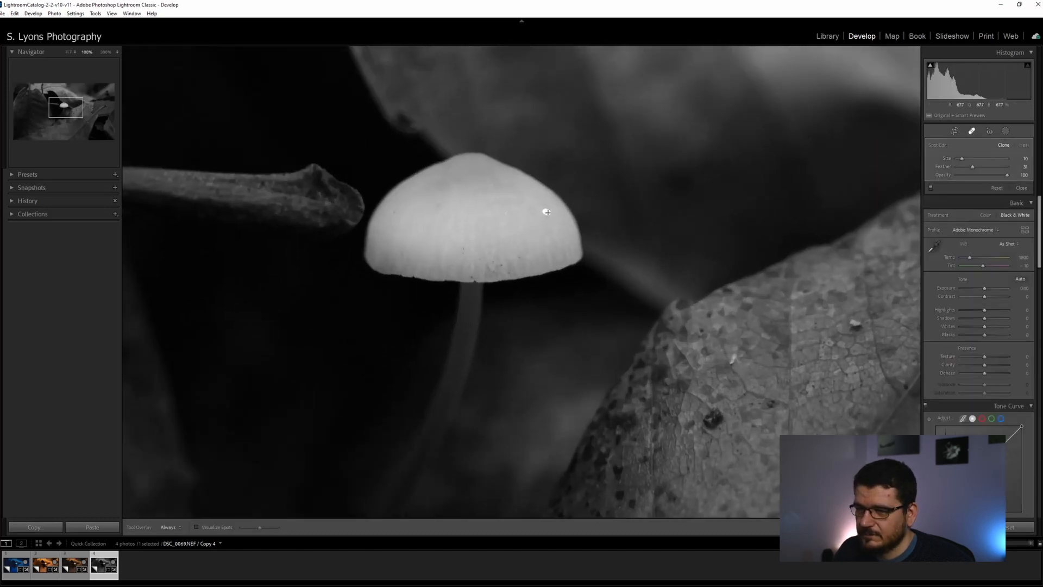
left_click(972, 131)
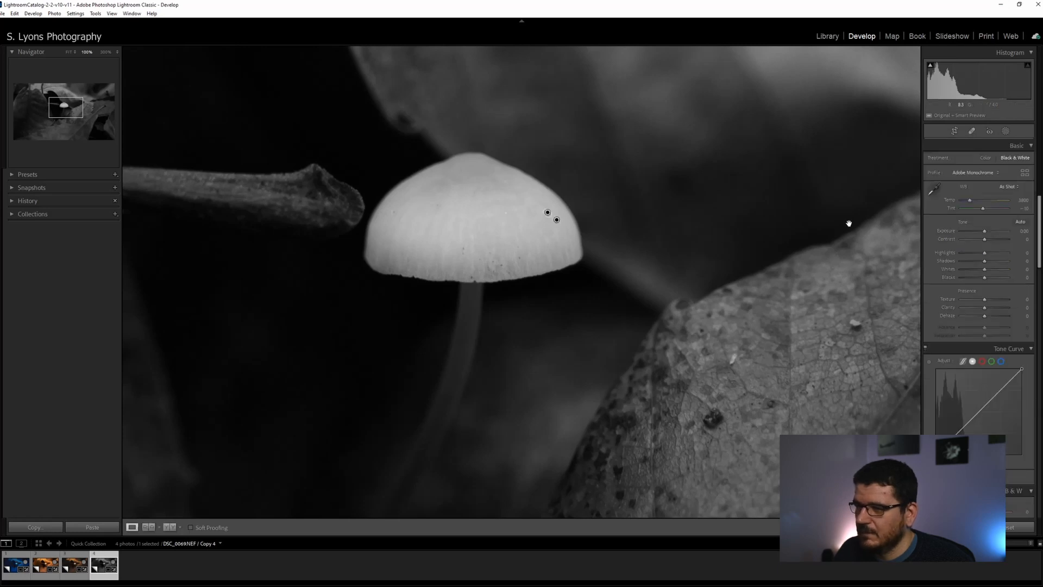
left_click(499, 264)
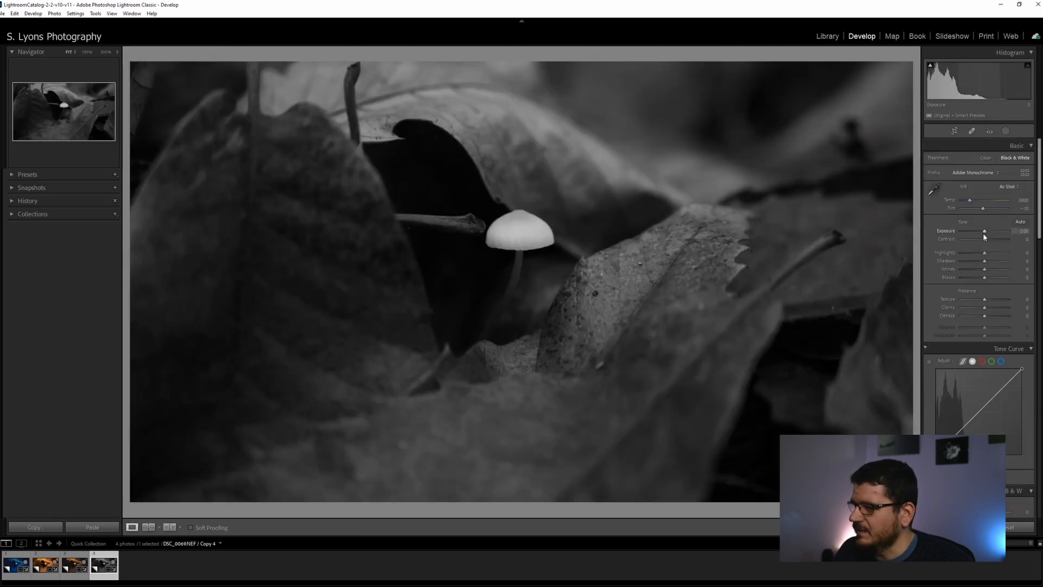
Step: Set Exposure +0.53, Contrast -37, Highlights -18, Shadows +49, Whites +26 and Blacks +39, and check the mushroom cap up close
left_click_drag(985, 233, 975, 242)
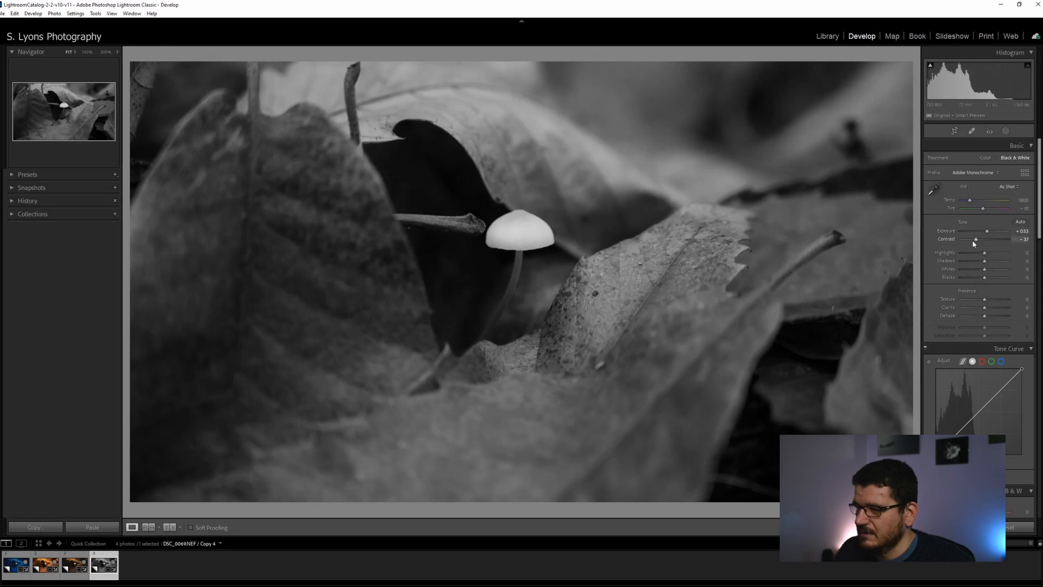
mouse_move(984, 262)
left_mouse_down()
mouse_move(1000, 262)
mouse_move(994, 277)
mouse_move(979, 270)
mouse_move(990, 270)
mouse_move(972, 254)
mouse_move(982, 256)
left_mouse_up()
left_click(585, 263)
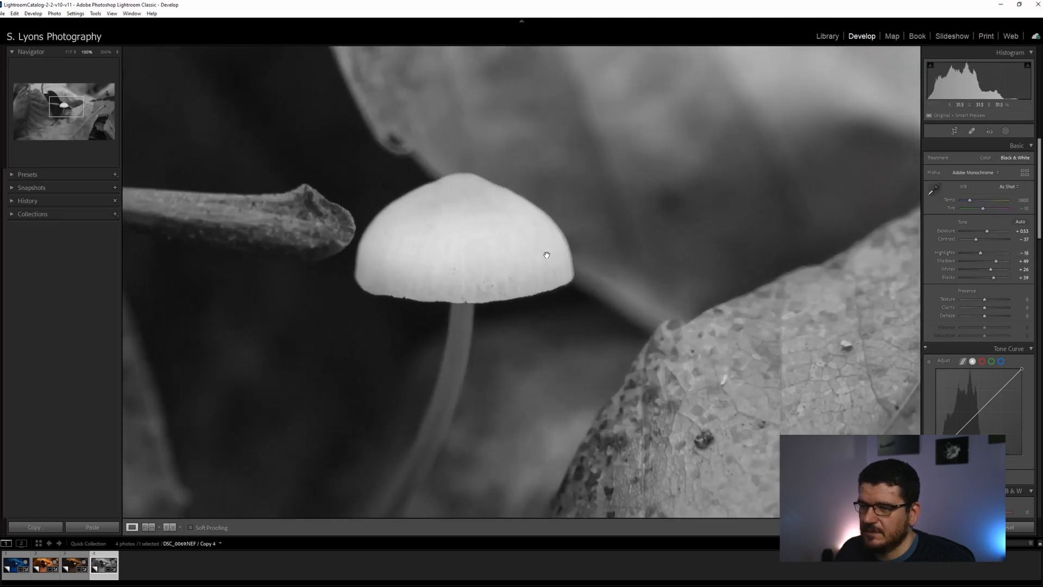
left_click_drag(498, 247, 530, 224)
left_click(502, 208)
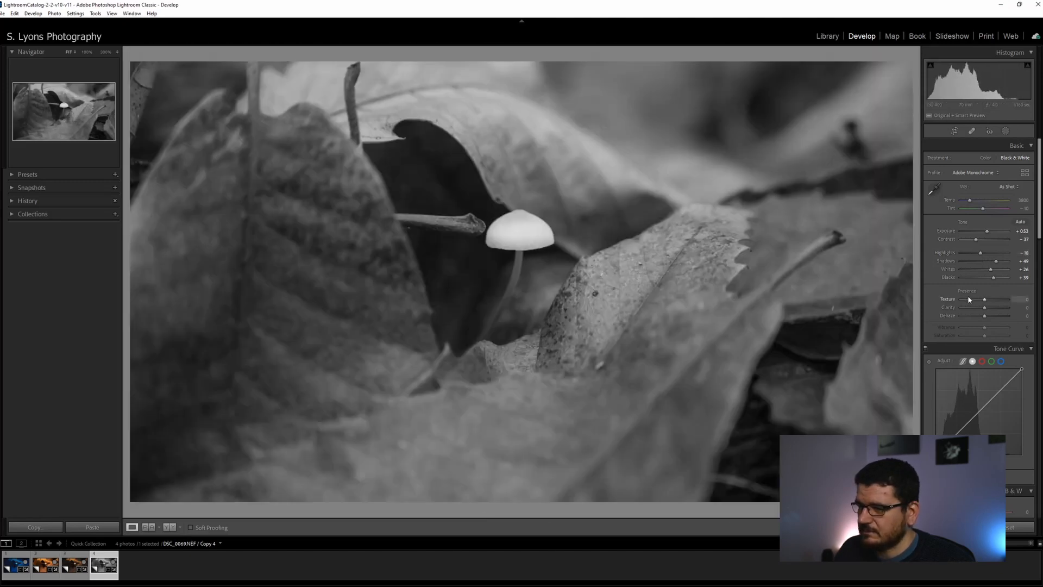
Step: Adjust the black-and-white tone curve with a shadow point at input 40, output 40 and a highlight point at input 214, output 208
scroll(983, 261, "down", 3)
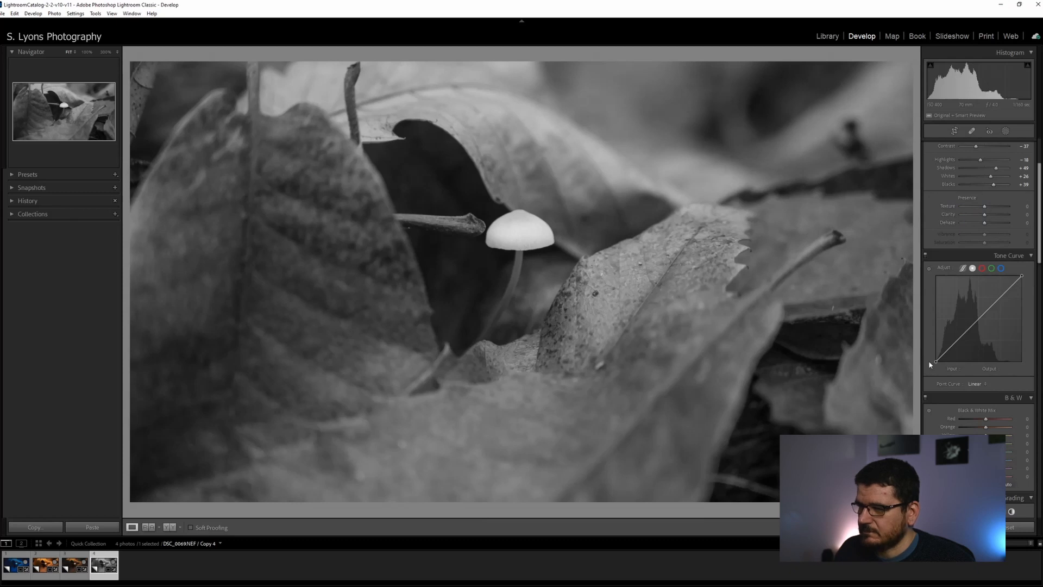
left_click(949, 347)
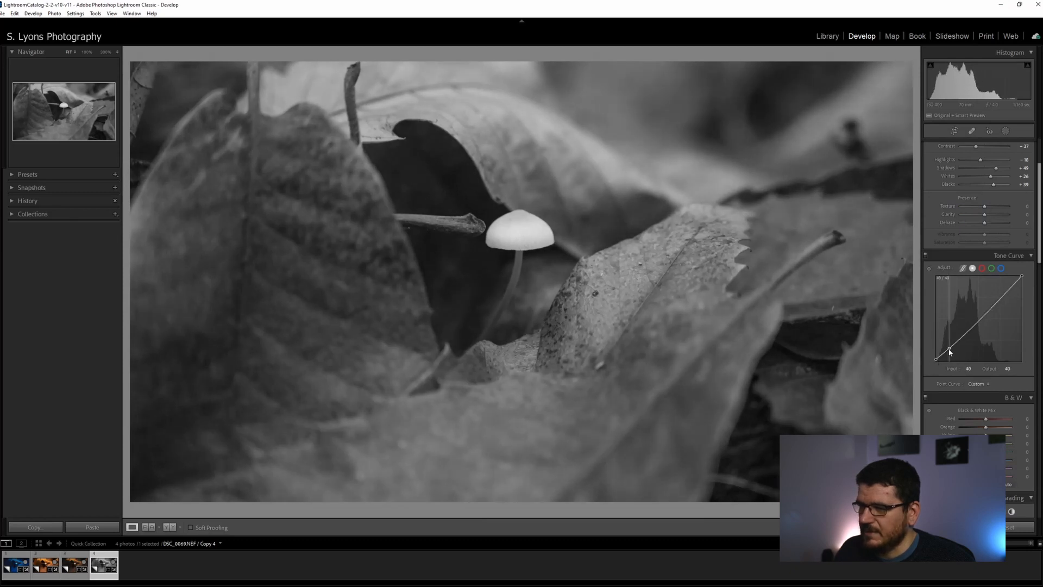
left_click_drag(1022, 276, 1009, 292)
left_click(1008, 290)
Step: Tint the shadows of the black-and-white photo a subtle warm orange with Color Grading
scroll(974, 289, "down", 2)
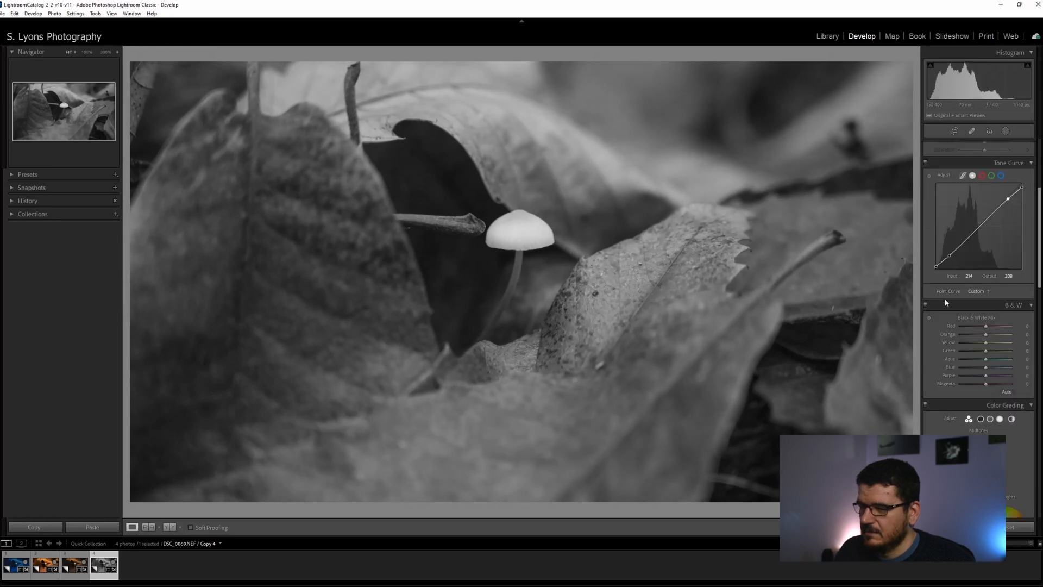
scroll(946, 303, "down", 2)
scroll(942, 296, "down", 2)
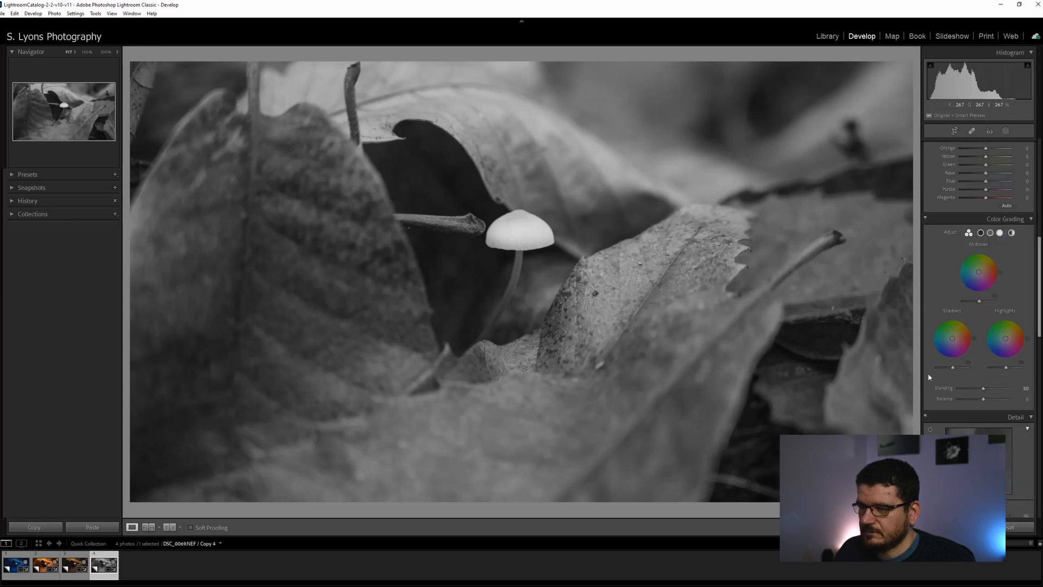
mouse_move(952, 338)
left_mouse_down()
mouse_move(962, 332)
mouse_move(953, 337)
left_mouse_up()
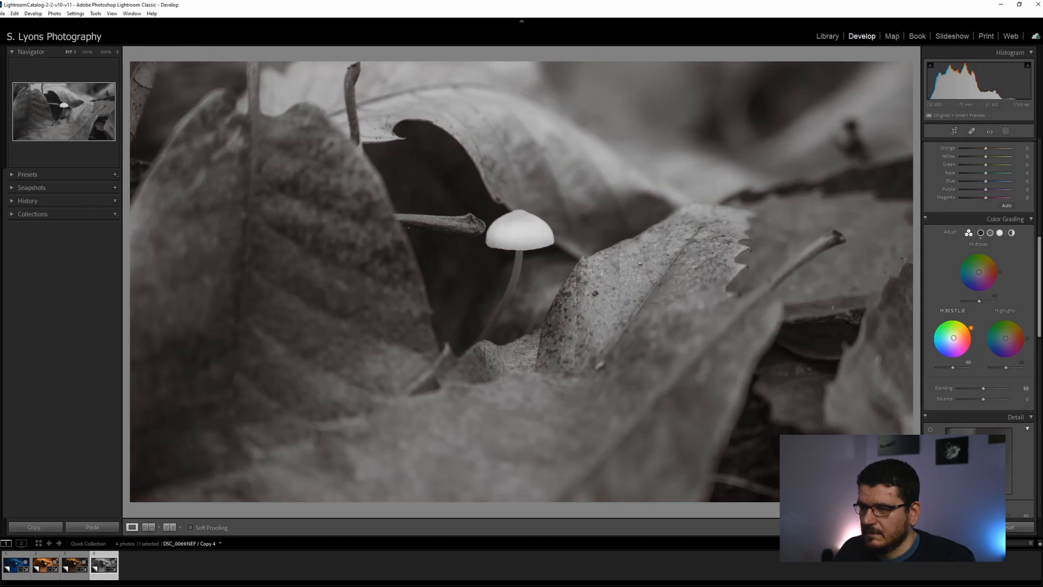
left_click_drag(962, 339, 963, 337)
Step: Compare the black-and-white photo with and without its Color Grading tint
left_click(926, 218)
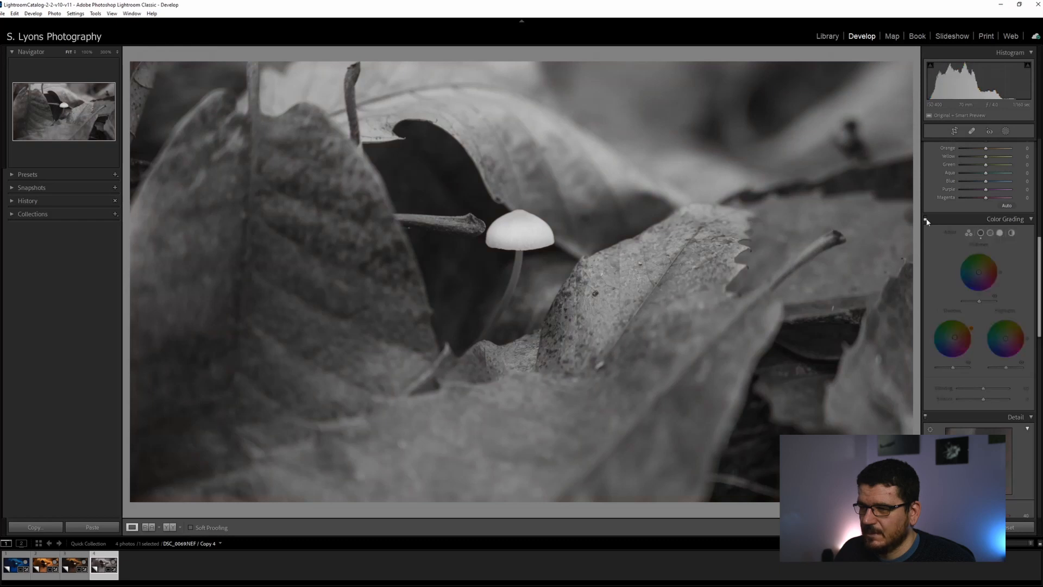
left_click(925, 218)
left_click(926, 218)
left_click(926, 218)
left_click(926, 218)
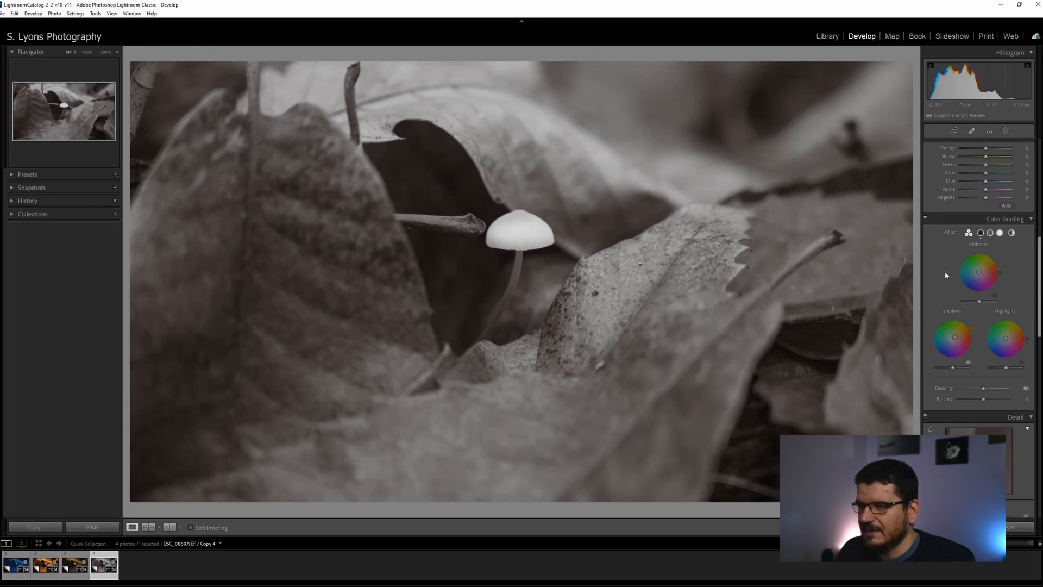
Step: Sharpen the black-and-white mushroom photo with Amount 61, Radius 1.6, Detail 55 and Masking 31, judging the effect on the cap up close
scroll(944, 293, "down", 5)
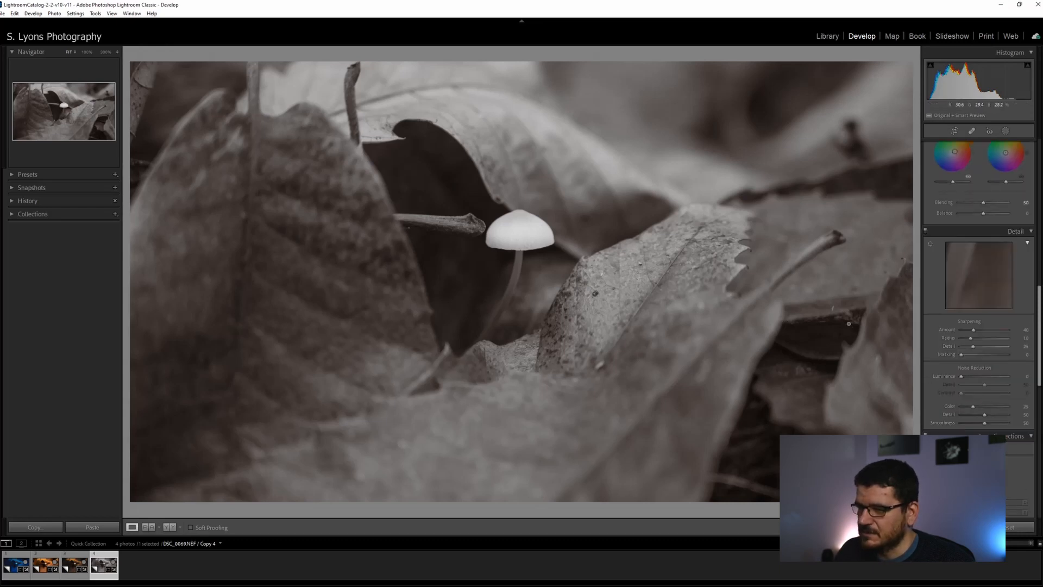
left_click(523, 233)
left_click_drag(973, 330, 985, 330)
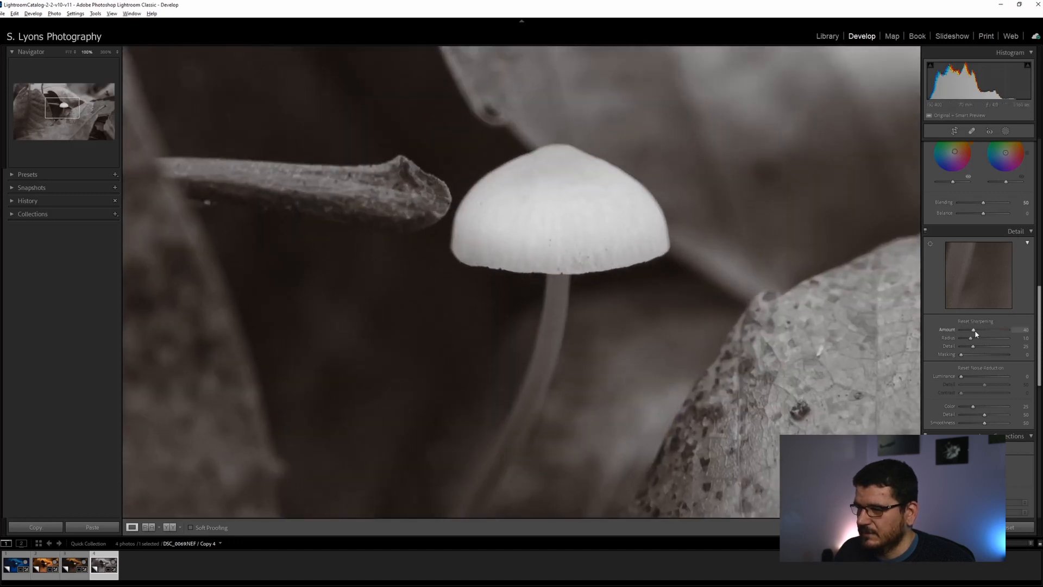
left_click_drag(982, 333, 986, 334)
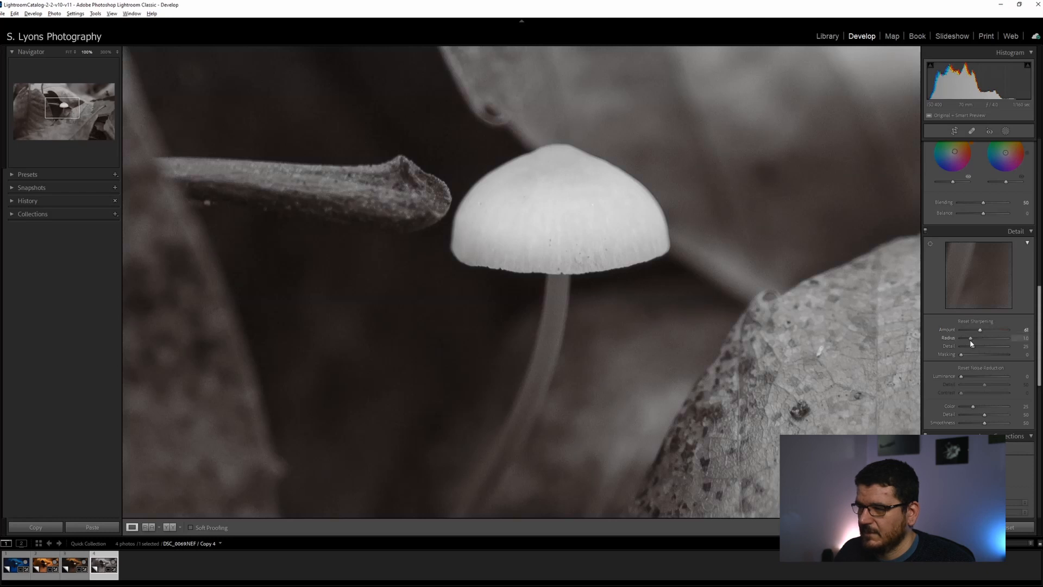
left_click_drag(970, 338, 980, 340)
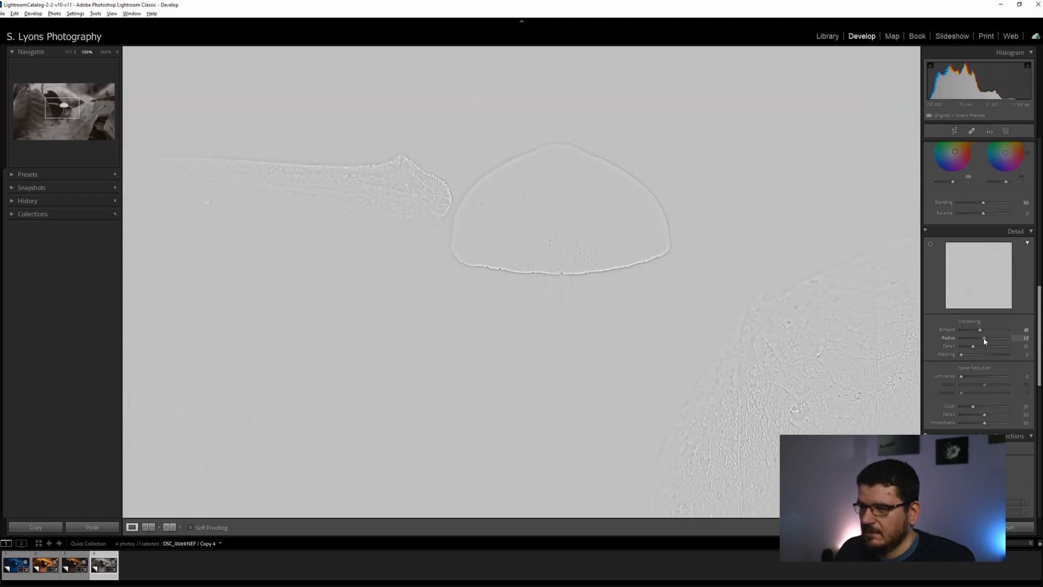
mouse_move(982, 341)
left_mouse_down()
mouse_move(974, 350)
mouse_move(987, 350)
mouse_move(963, 355)
mouse_move(993, 358)
mouse_move(976, 356)
left_mouse_up()
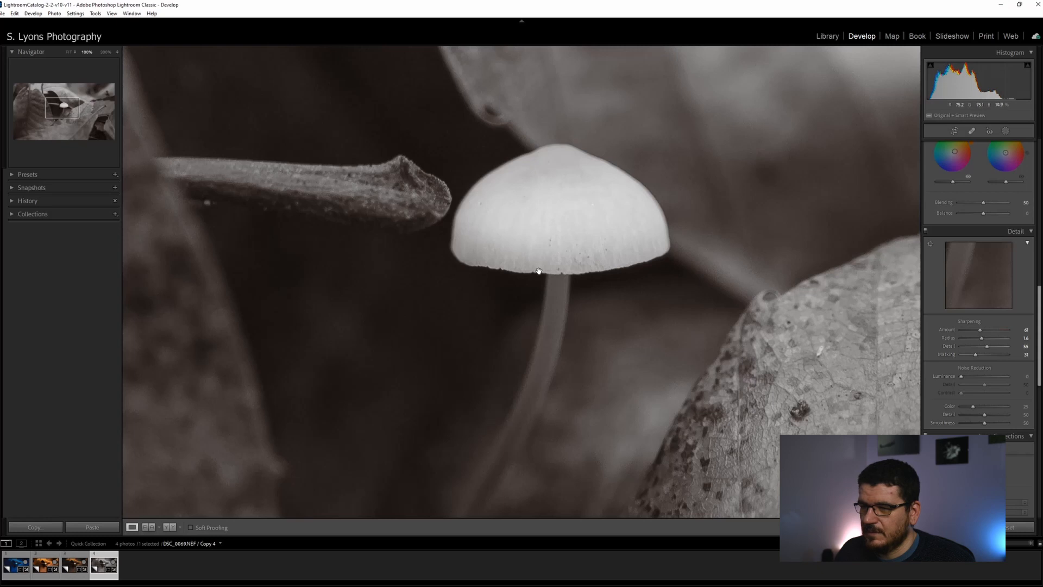
left_click(541, 247)
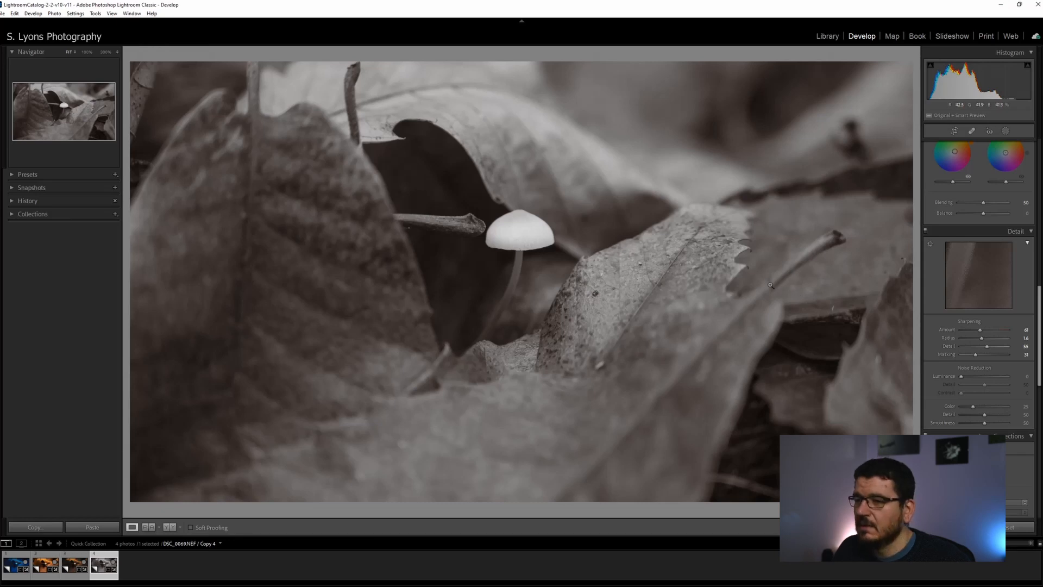
Step: Compare the finished black-and-white edit with the original unedited photo
key("backslash")
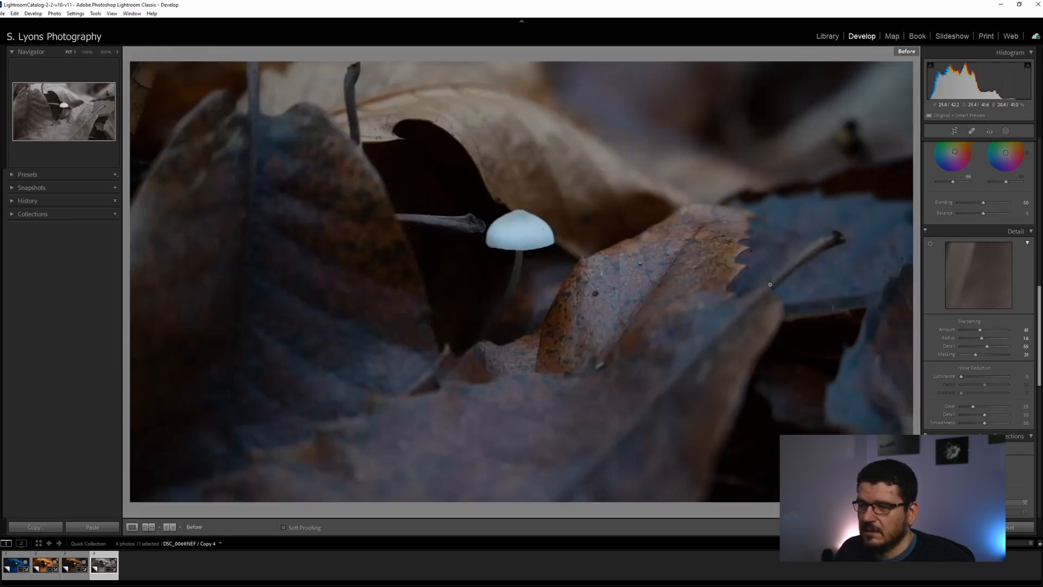
key("backslash")
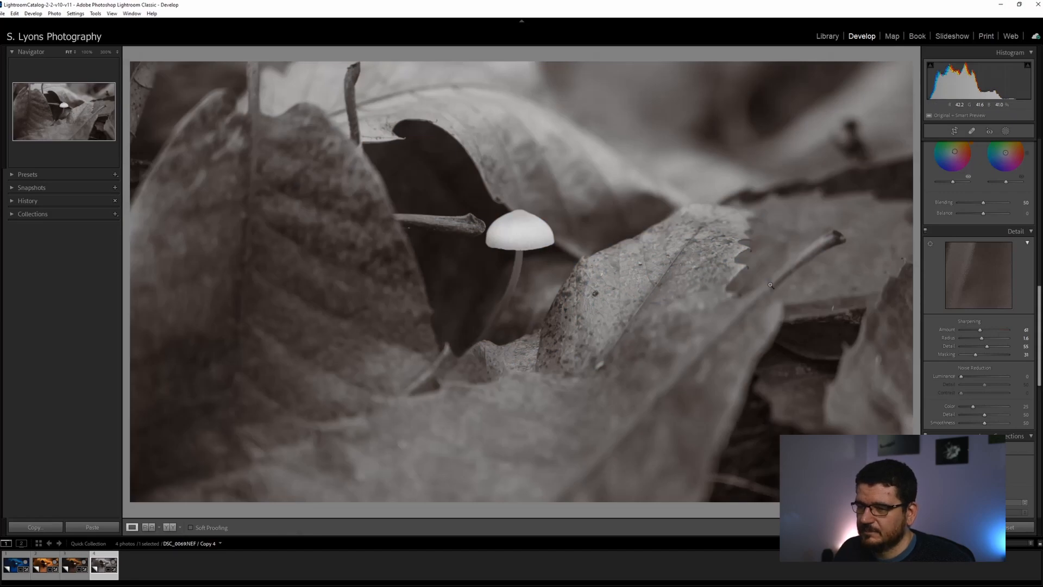